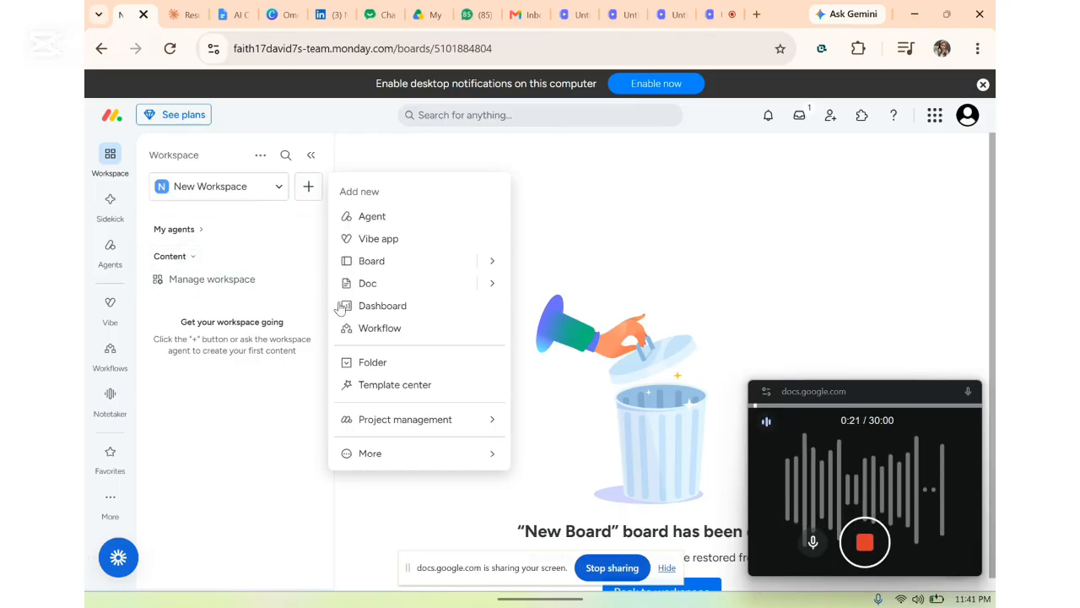
Step: Create a new blank board in the workspace without an AI description and dismiss the AI Sidekick
click(391, 272)
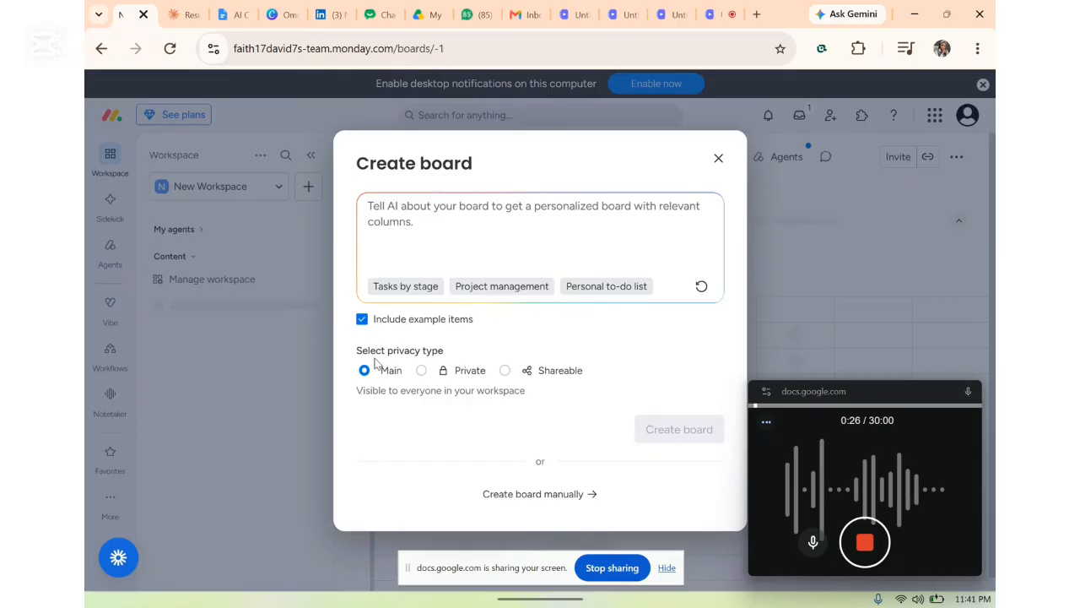
click(276, 336)
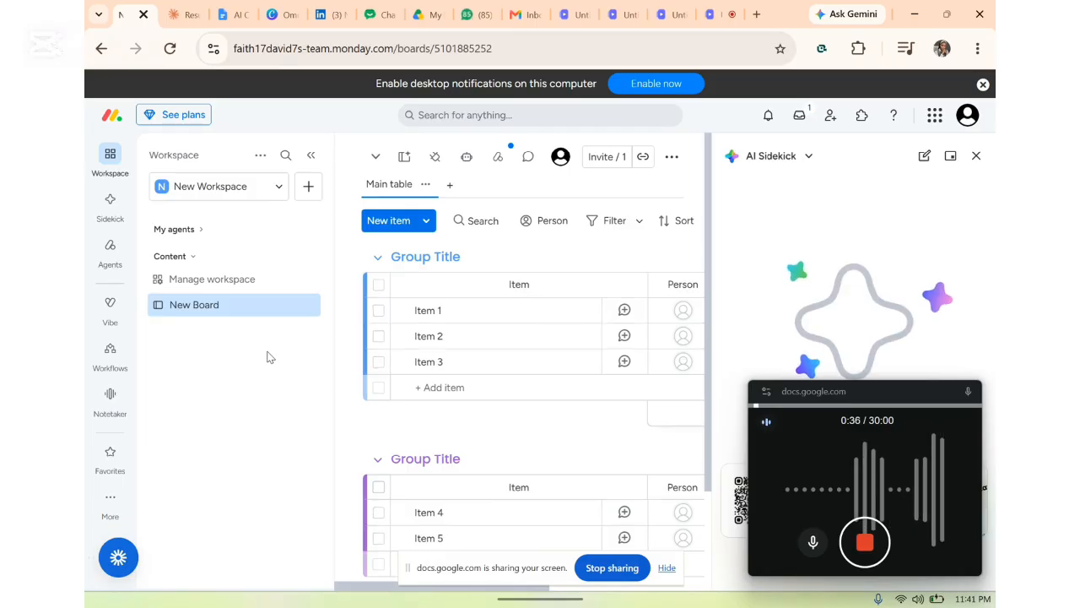
click(976, 157)
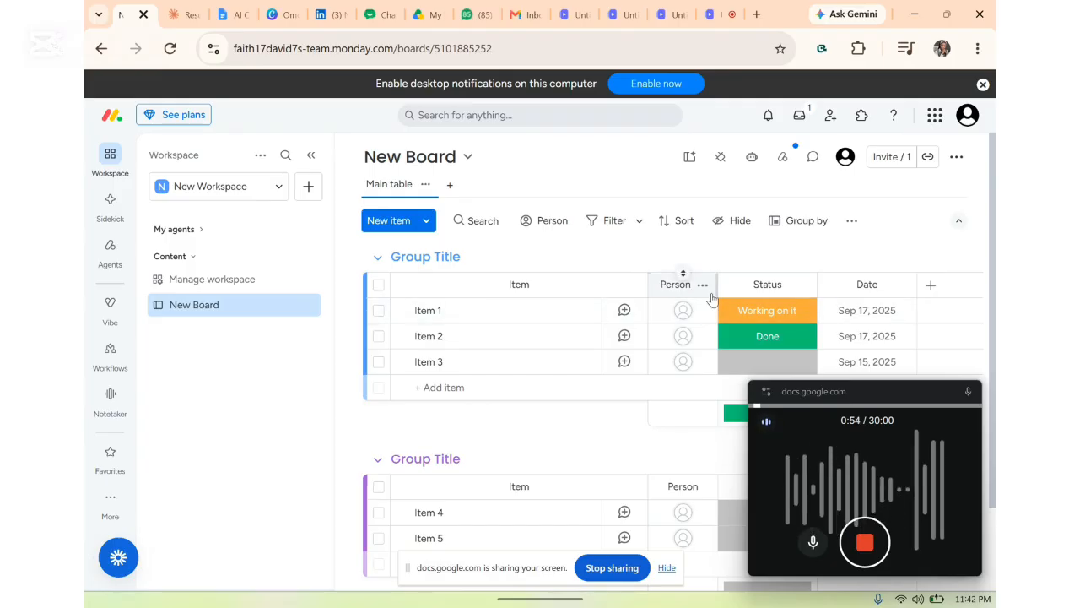
Step: Delete the Person, Status and Date columns from the new board
click(703, 284)
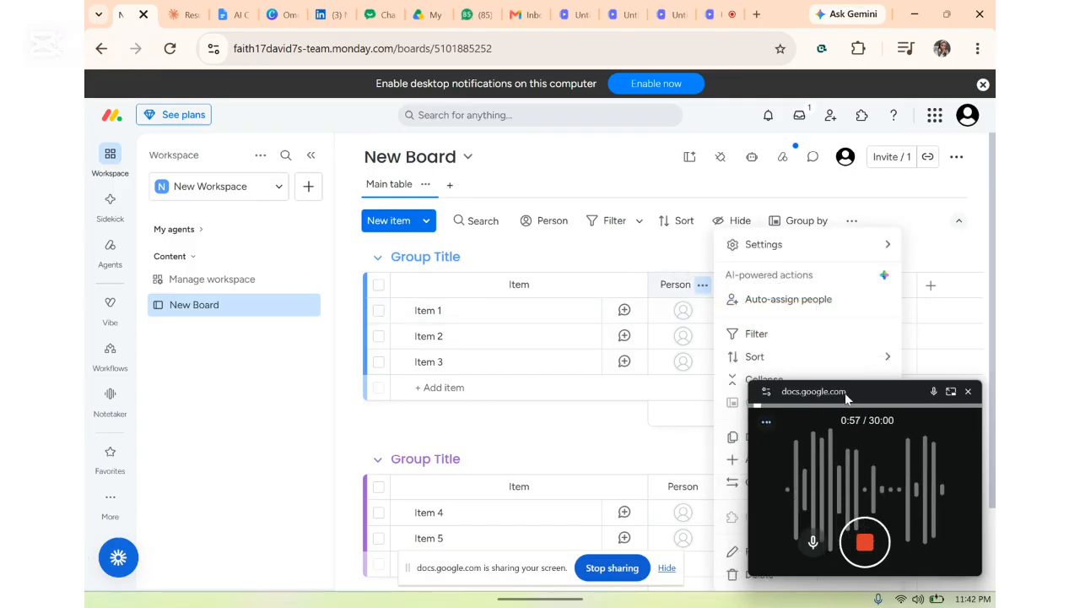
drag(845, 392, 104, 253)
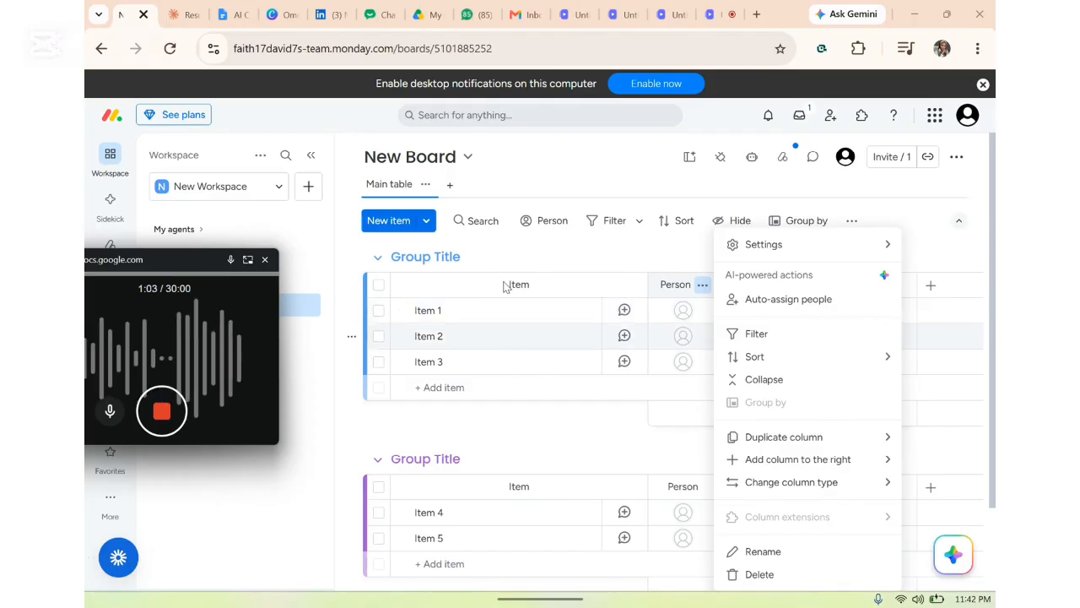
click(763, 572)
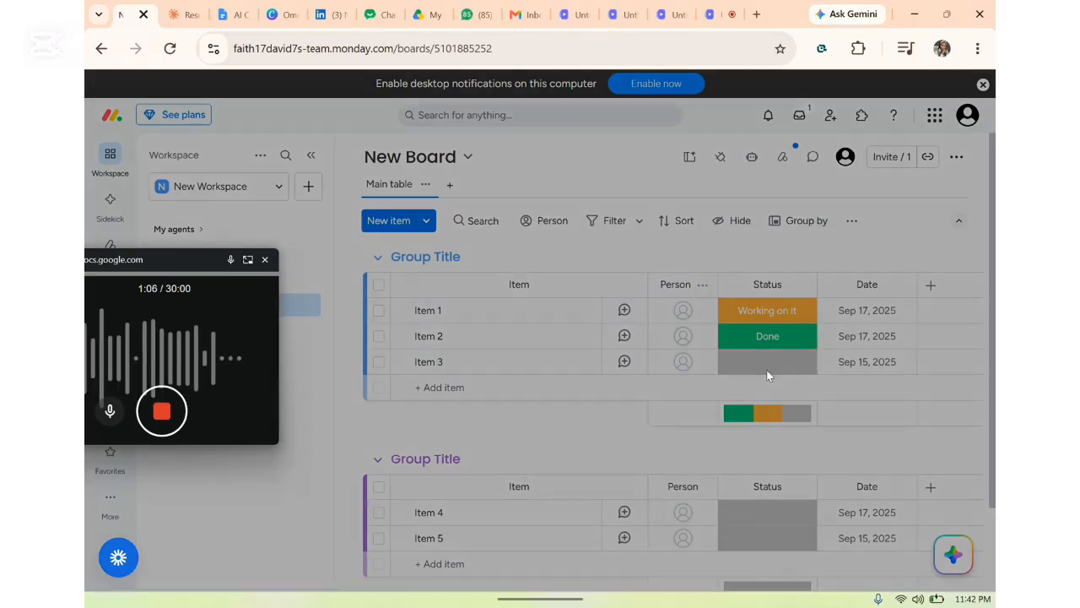
click(707, 183)
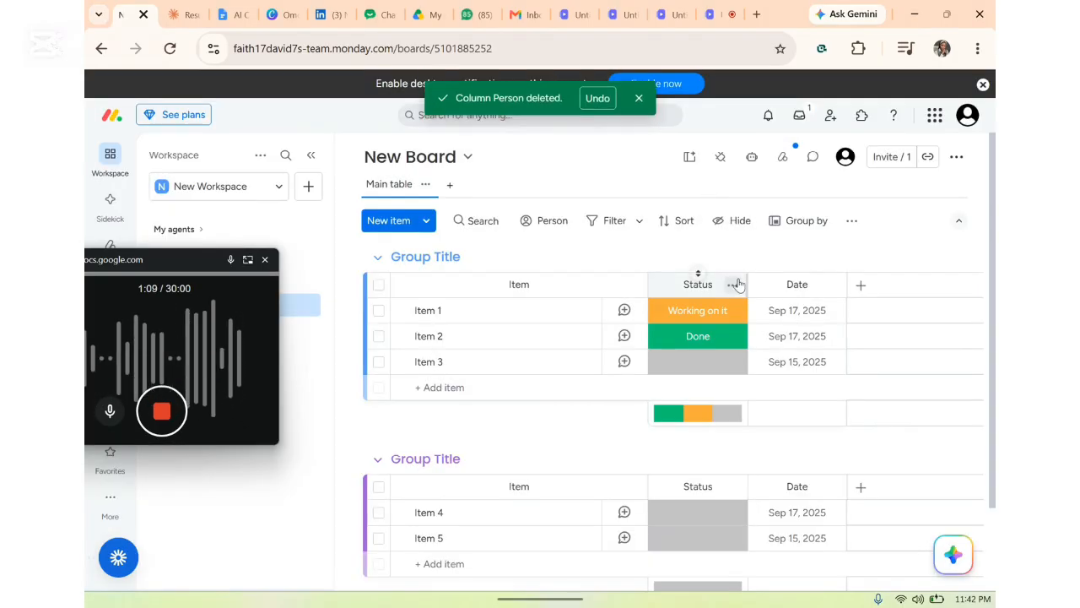
click(732, 284)
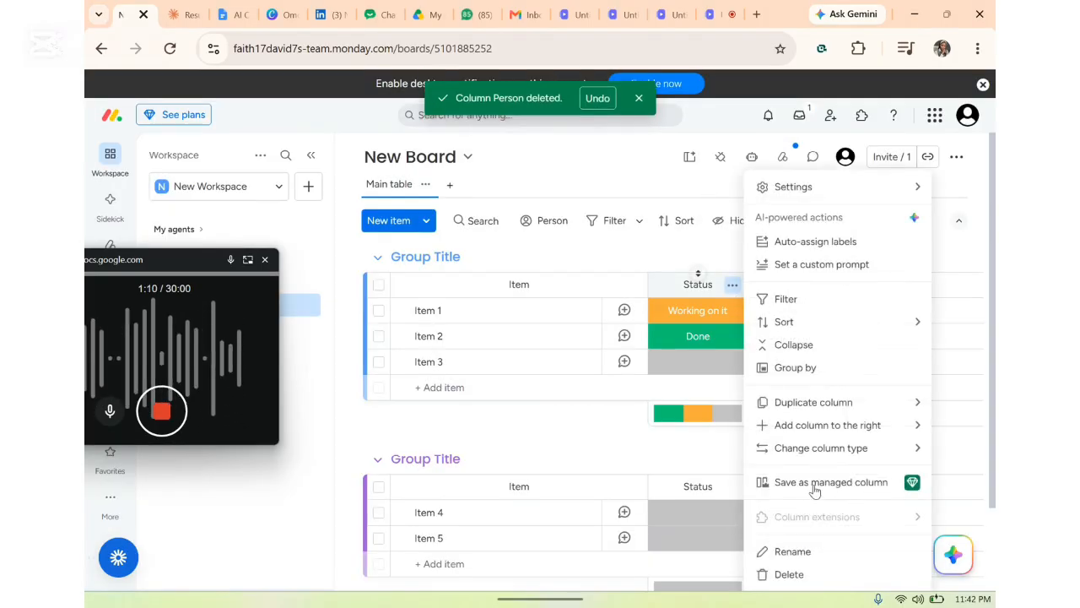
click(789, 574)
click(712, 180)
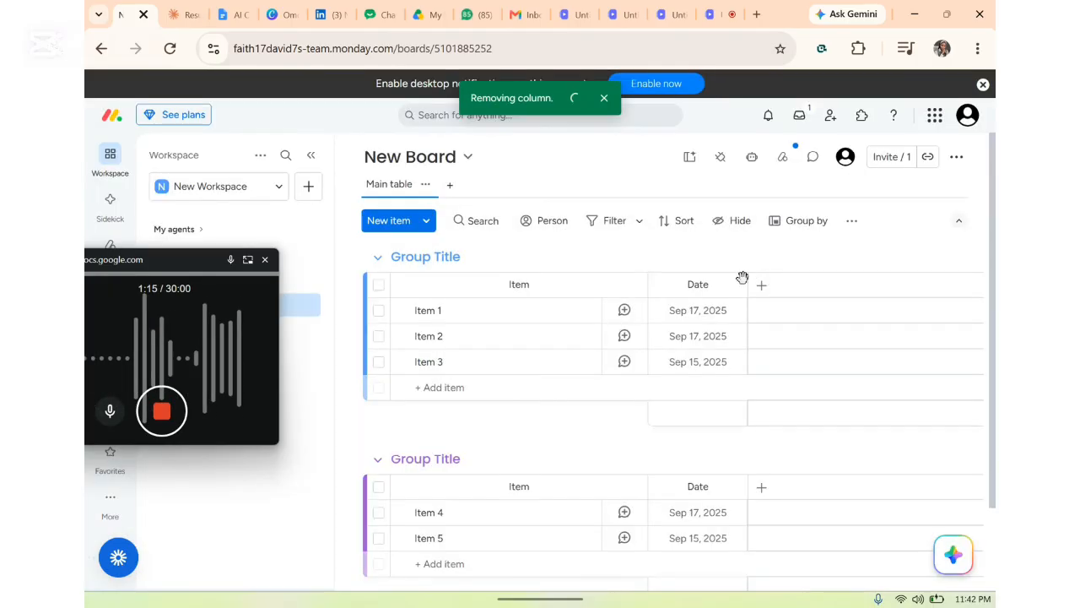
click(733, 284)
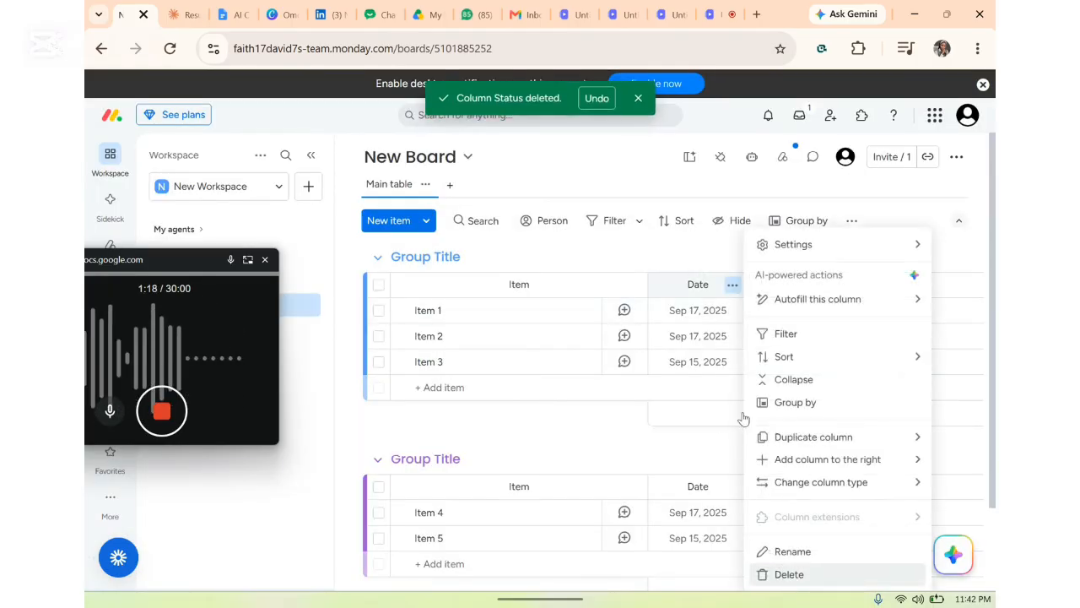
click(785, 574)
click(703, 177)
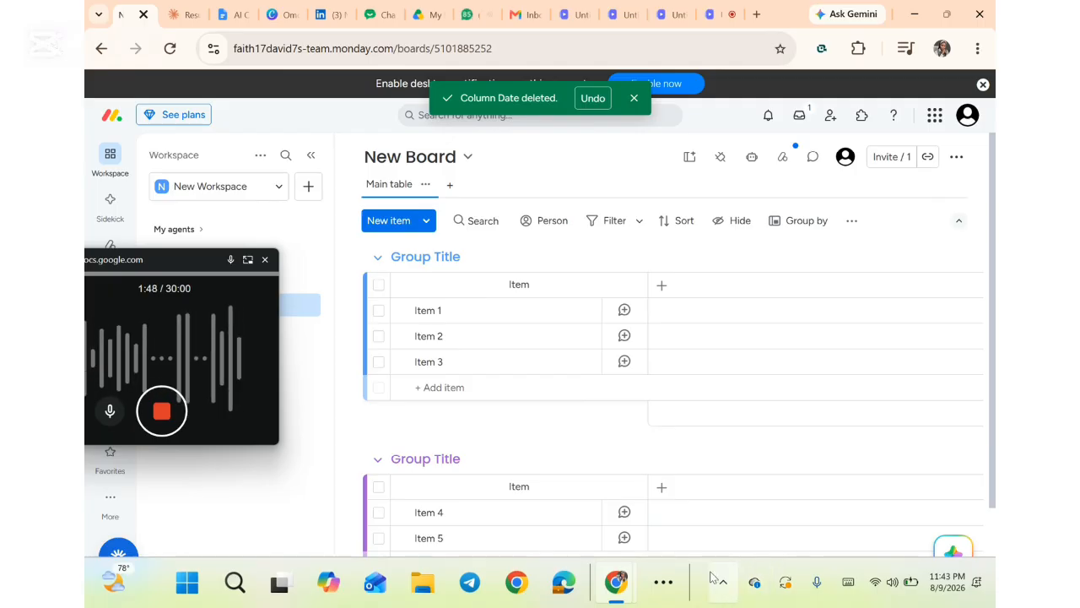
click(676, 584)
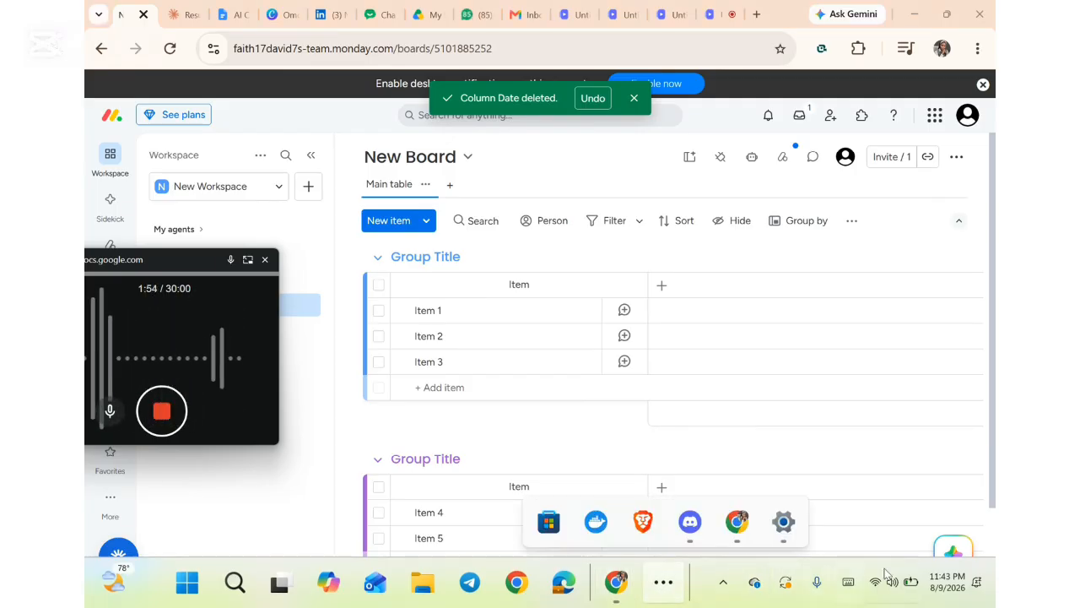
click(721, 341)
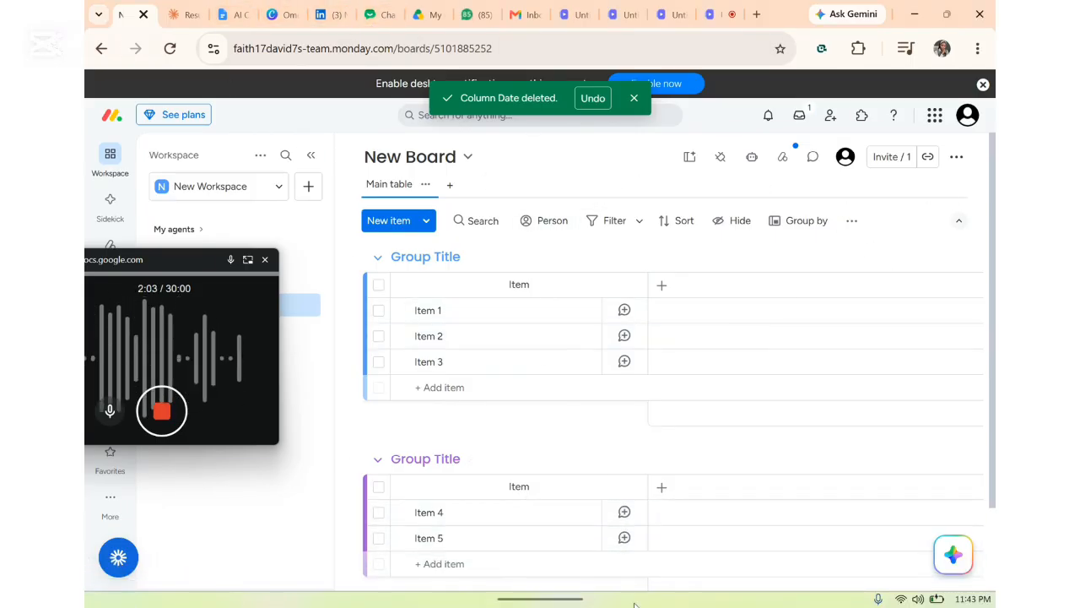
click(659, 597)
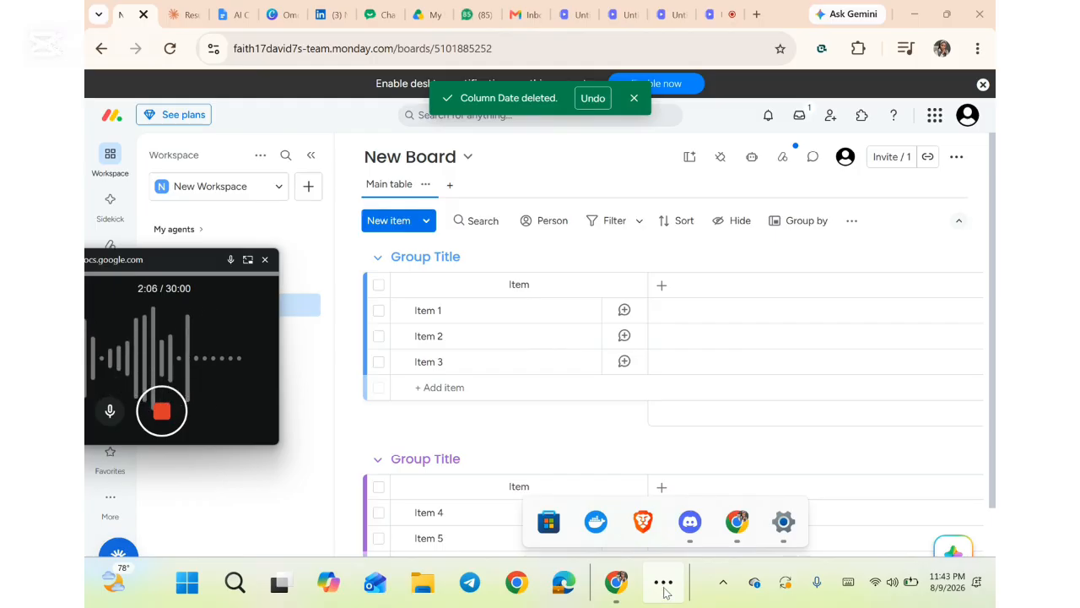
click(795, 259)
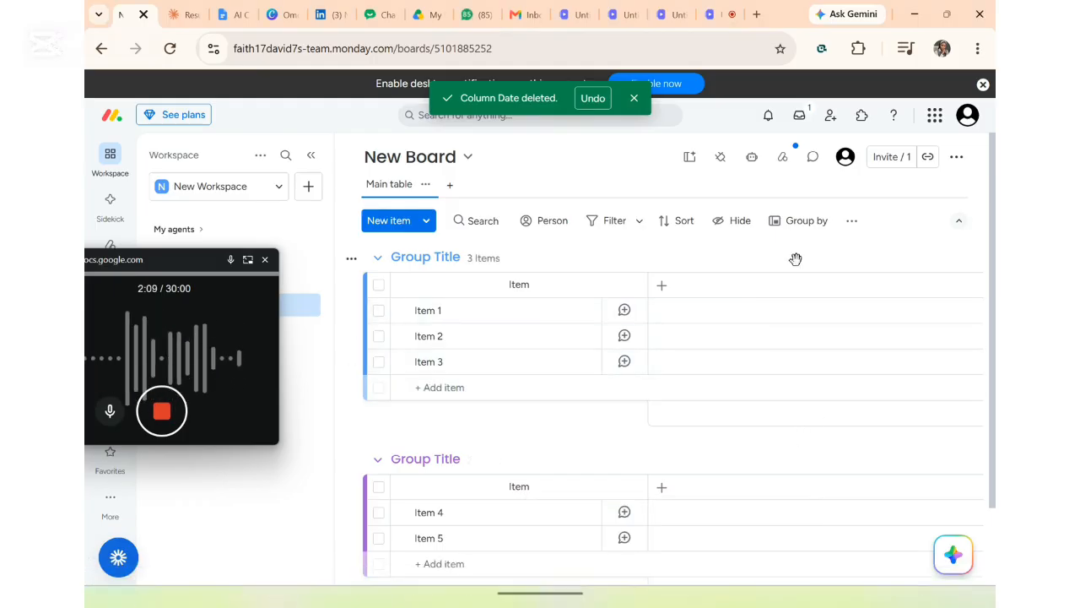
click(956, 159)
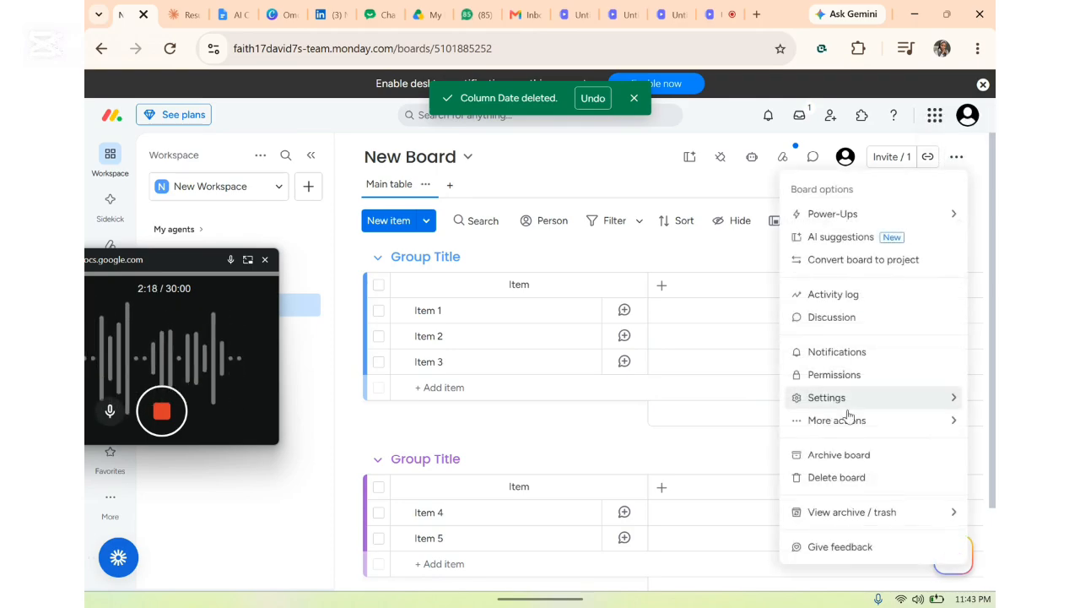
mouse_move(856, 434)
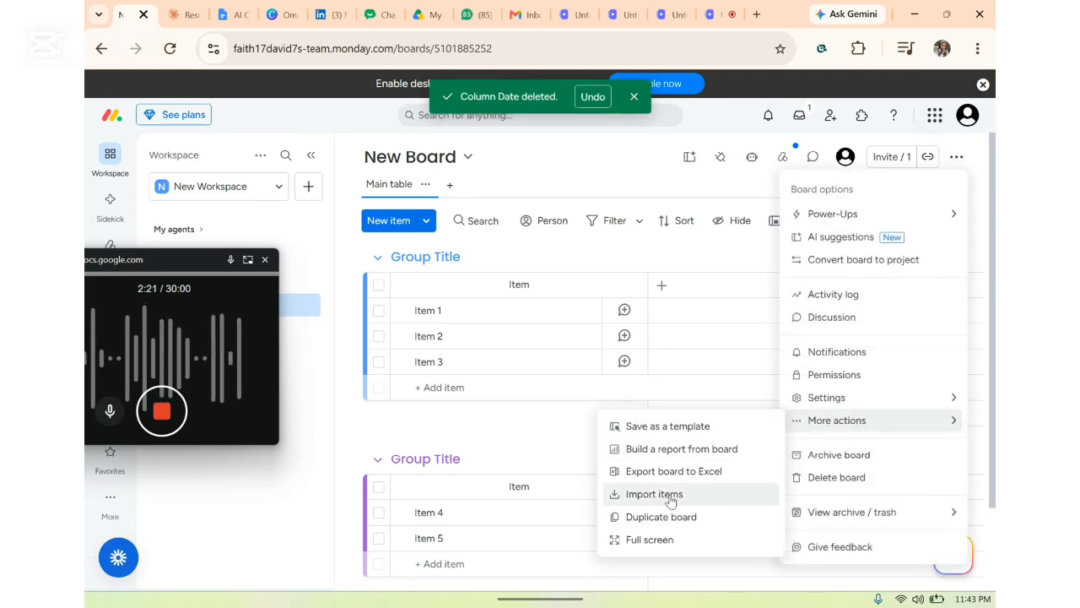
click(655, 258)
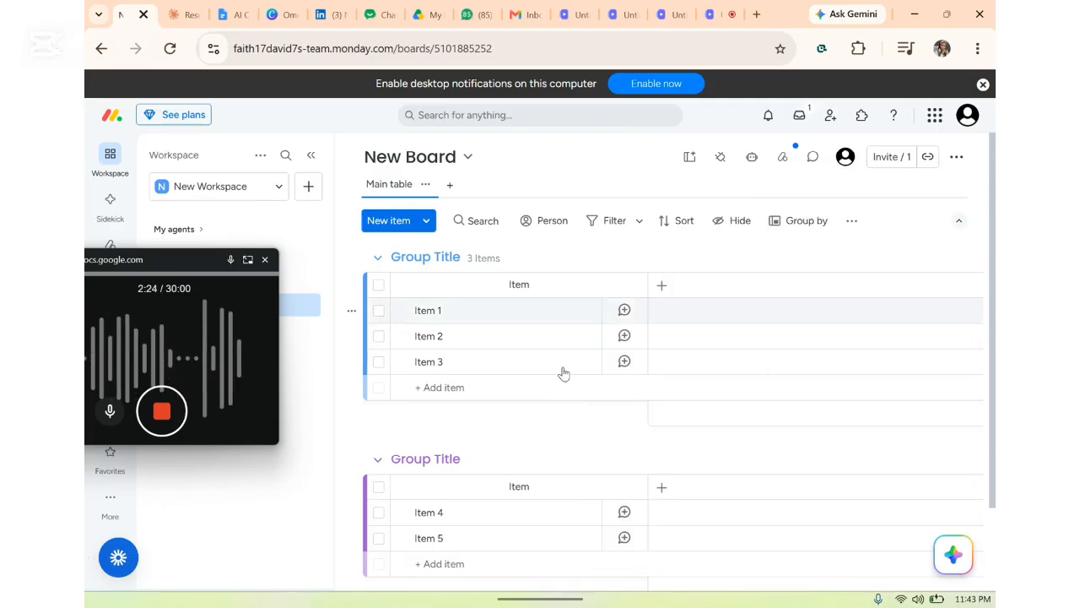
click(665, 583)
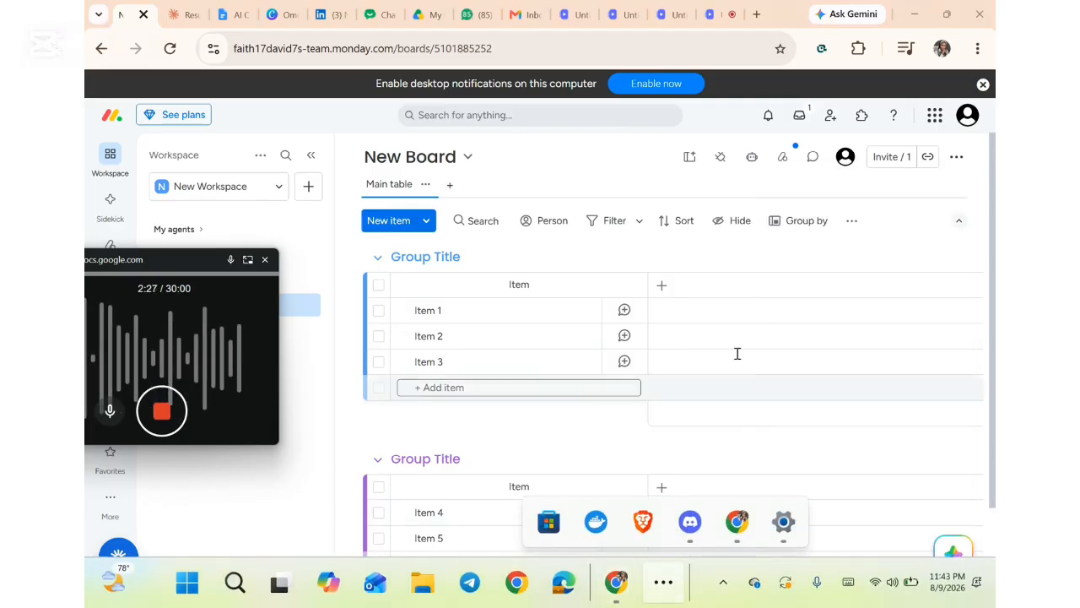
Step: Start an item import into the board and upload the file "Project Task Management - Sheet1" from Downloads
click(426, 222)
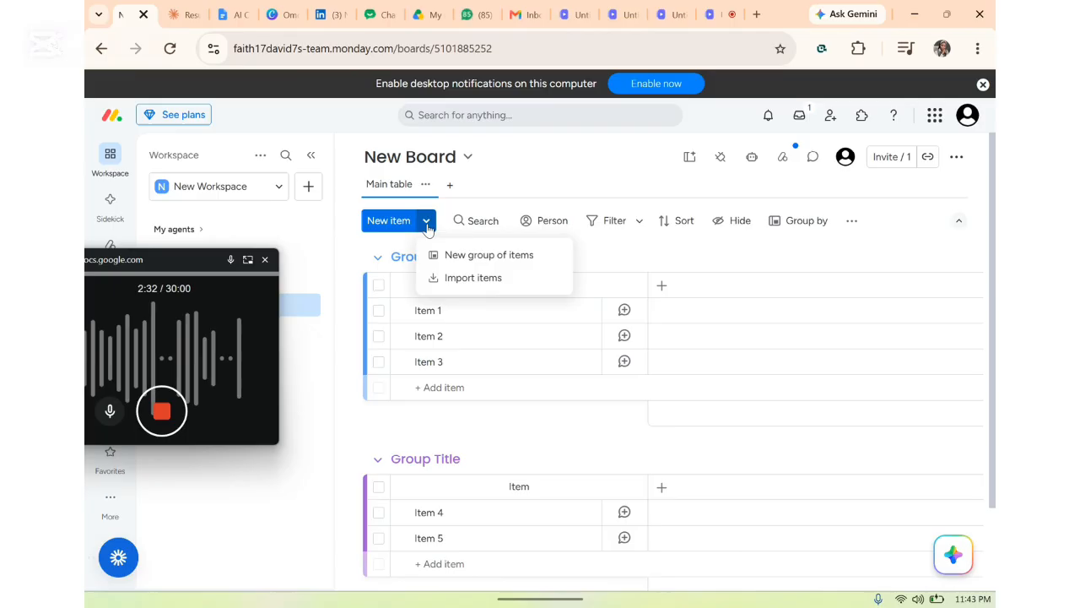
click(496, 283)
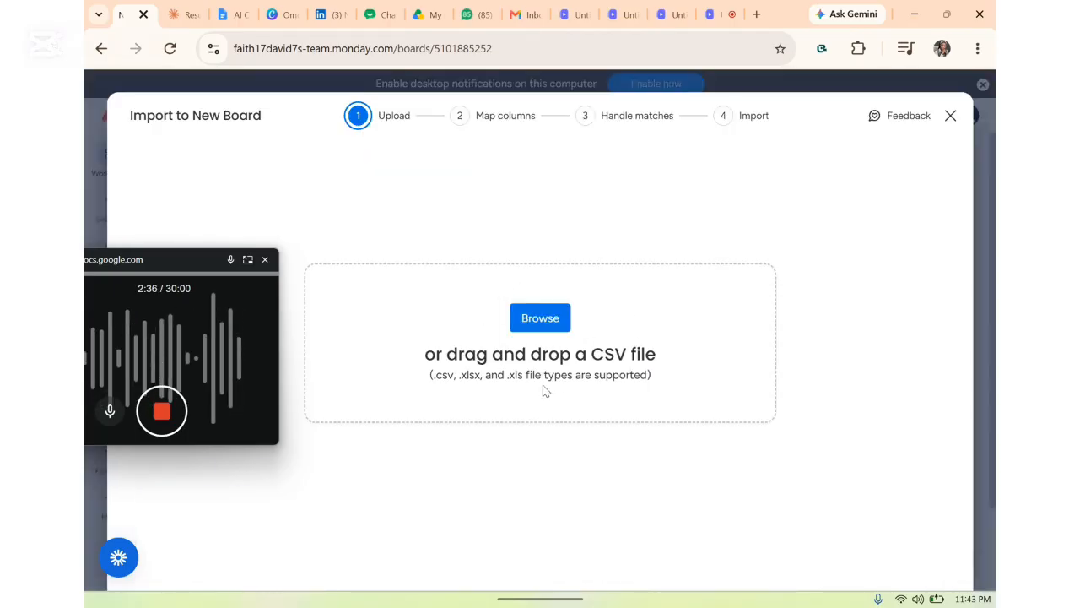
click(547, 326)
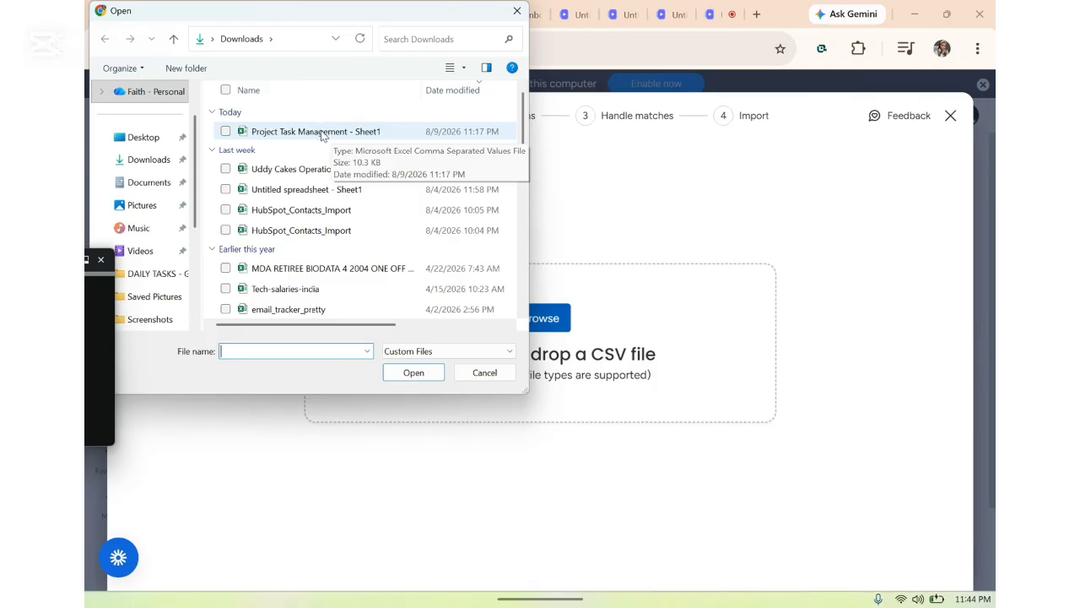
click(322, 133)
click(412, 374)
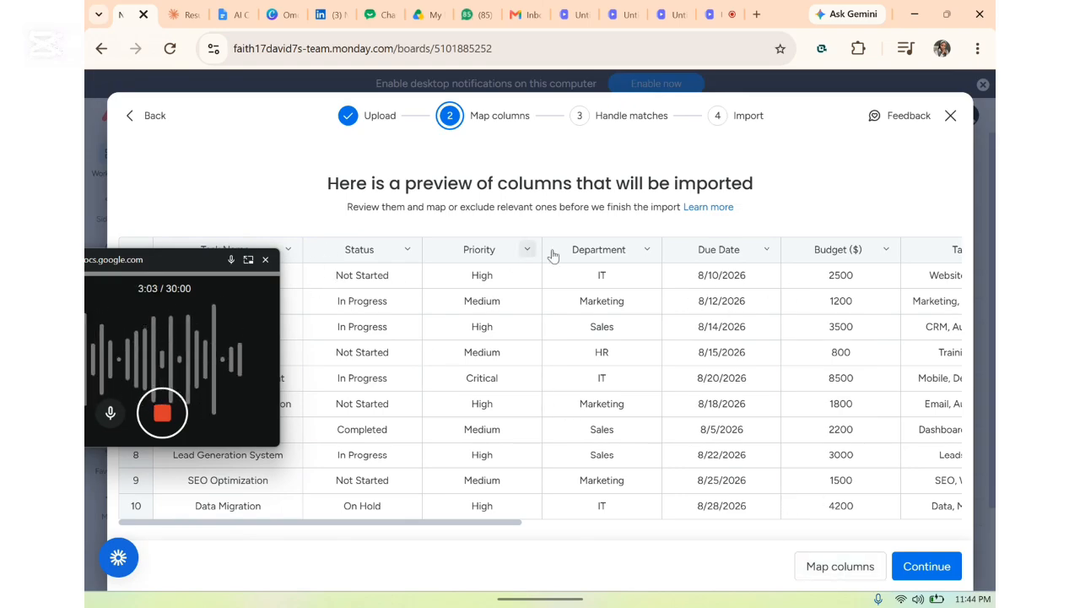
Step: Map the file's Task Name column to the board's Item column and continue to match handling
click(834, 570)
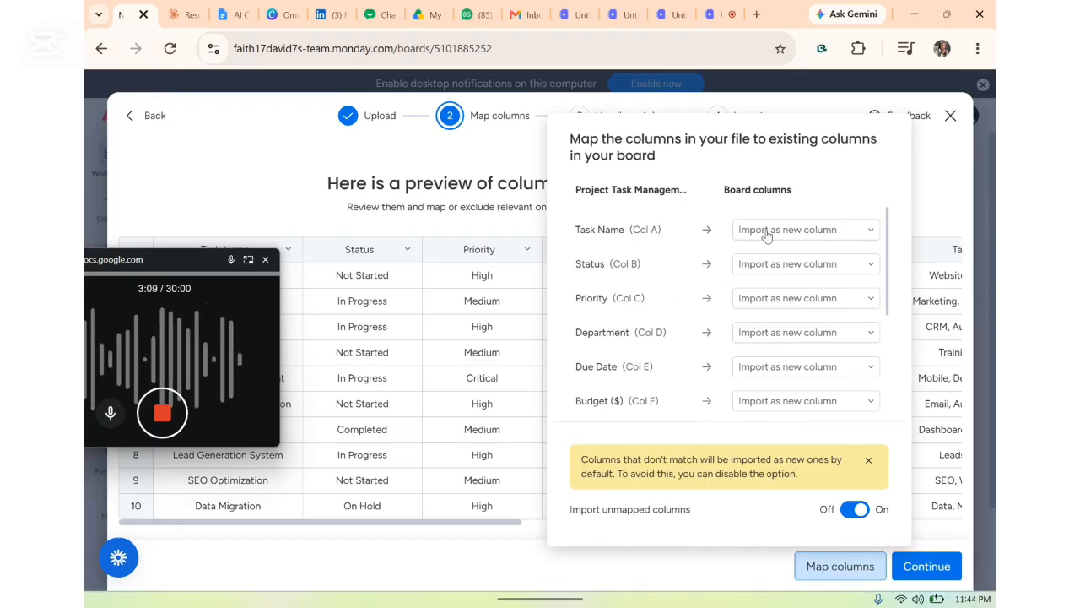
click(766, 235)
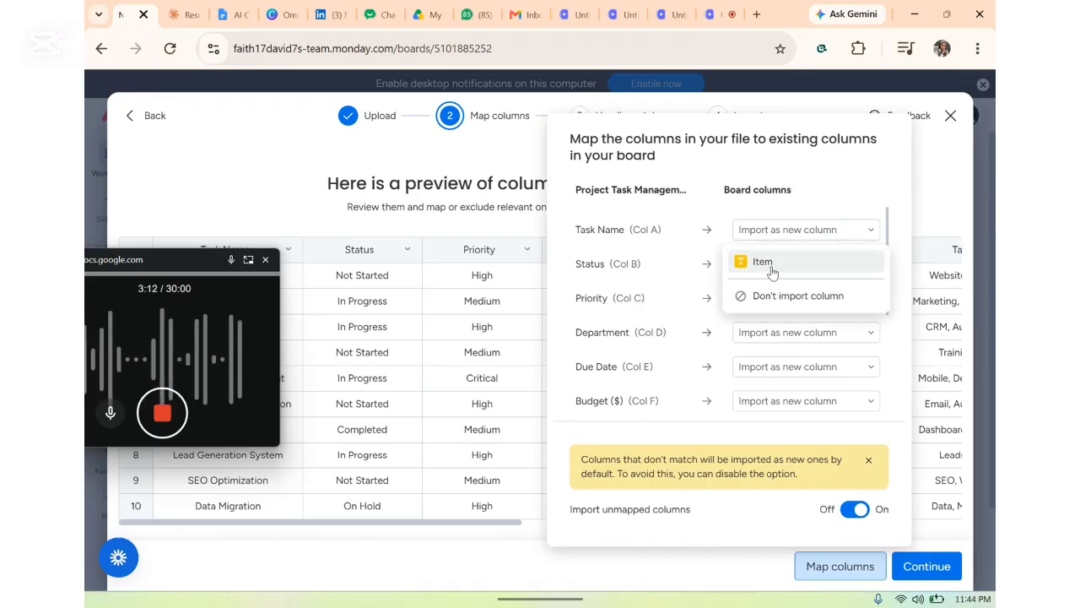
click(769, 263)
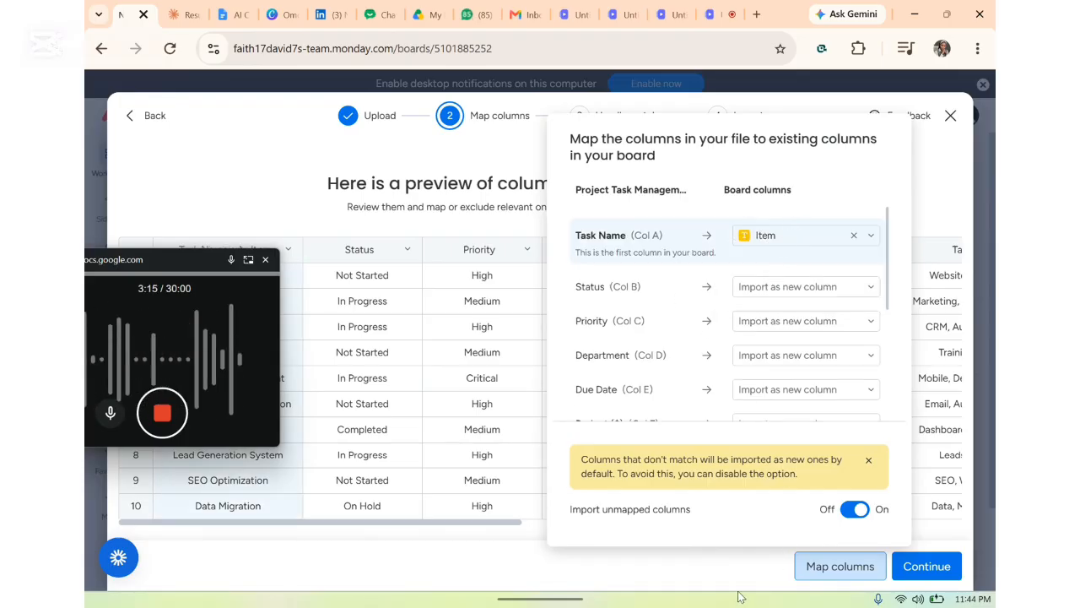
click(730, 564)
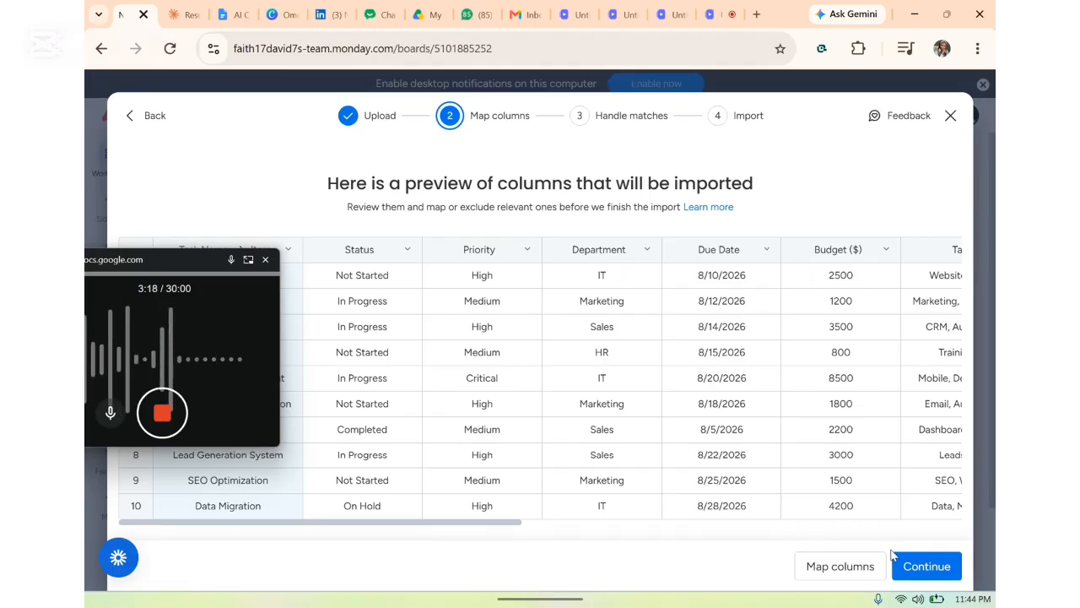
click(922, 571)
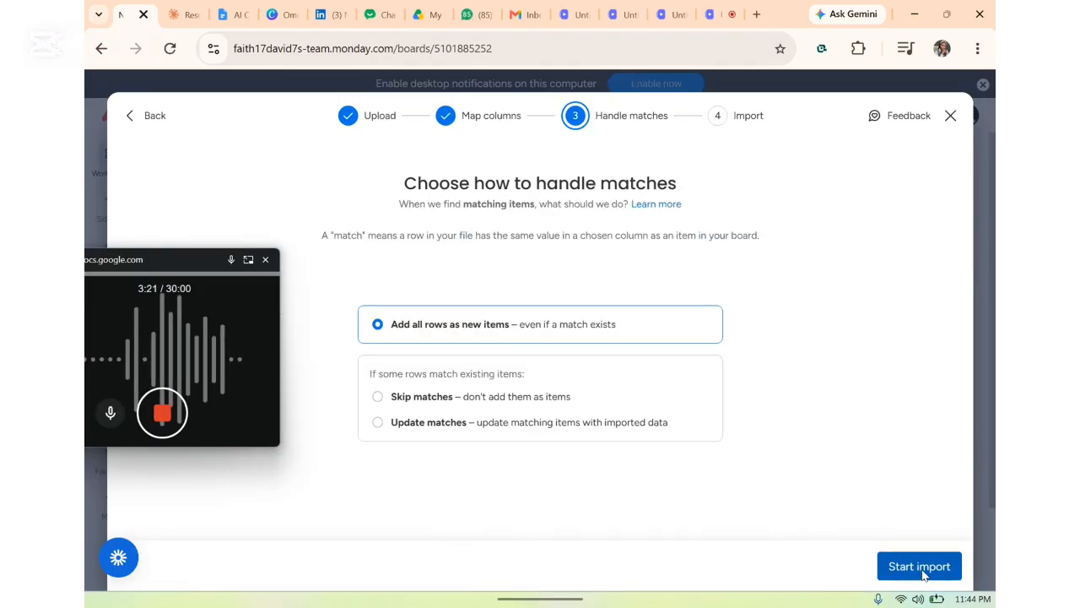
Step: Choose to update matching items based on the Item column and run the import
click(378, 423)
click(448, 453)
click(442, 481)
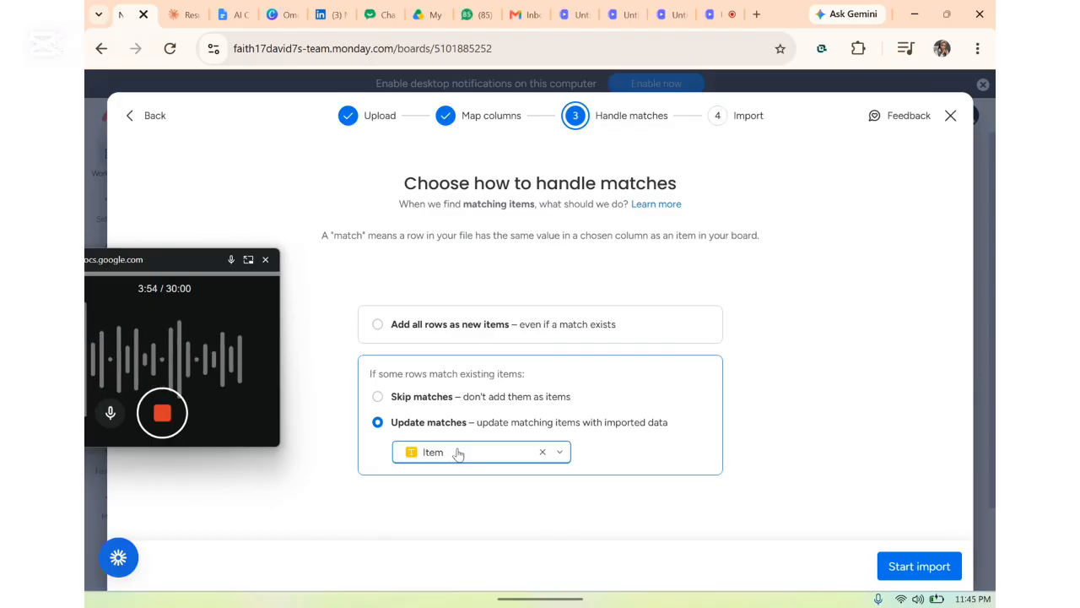
click(950, 566)
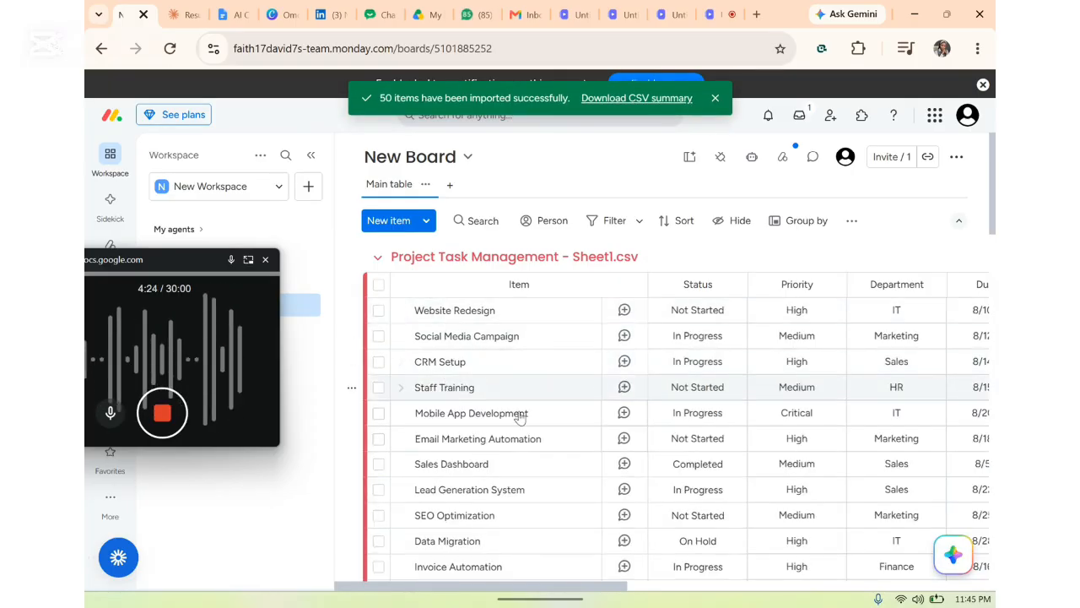
Step: Change the imported Status column's type to Status and keep the converted column
scroll(511, 376, down, 1)
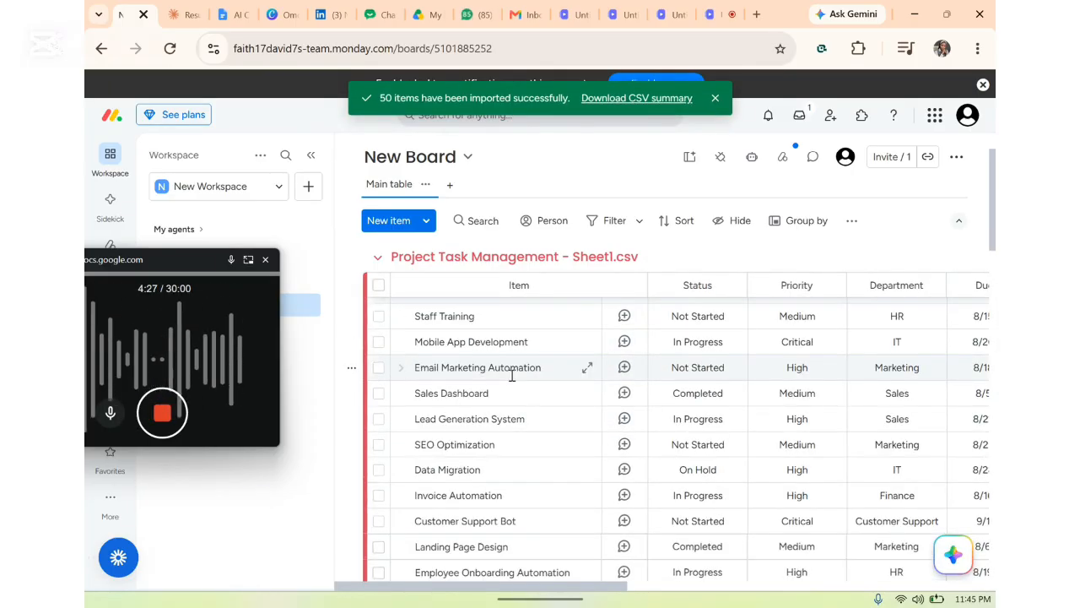
scroll(511, 372, up, 1)
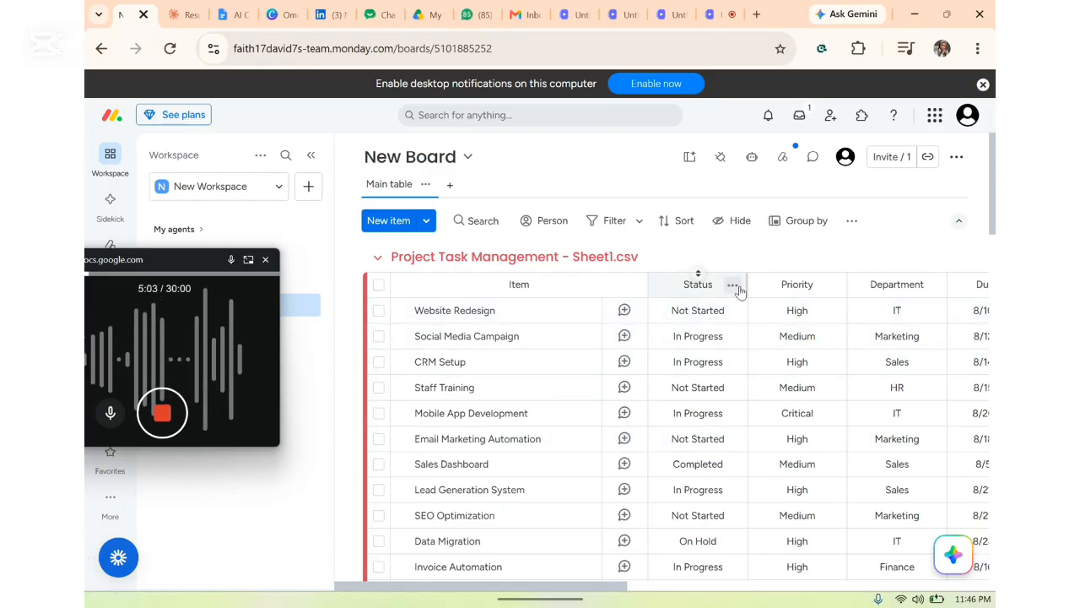
click(732, 285)
mouse_move(826, 489)
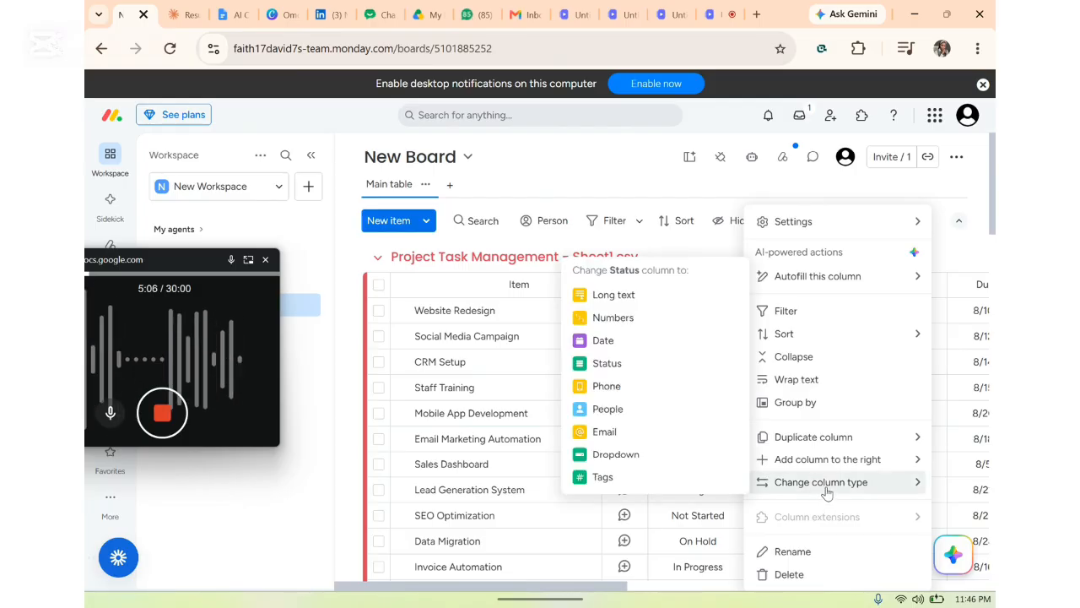
click(607, 364)
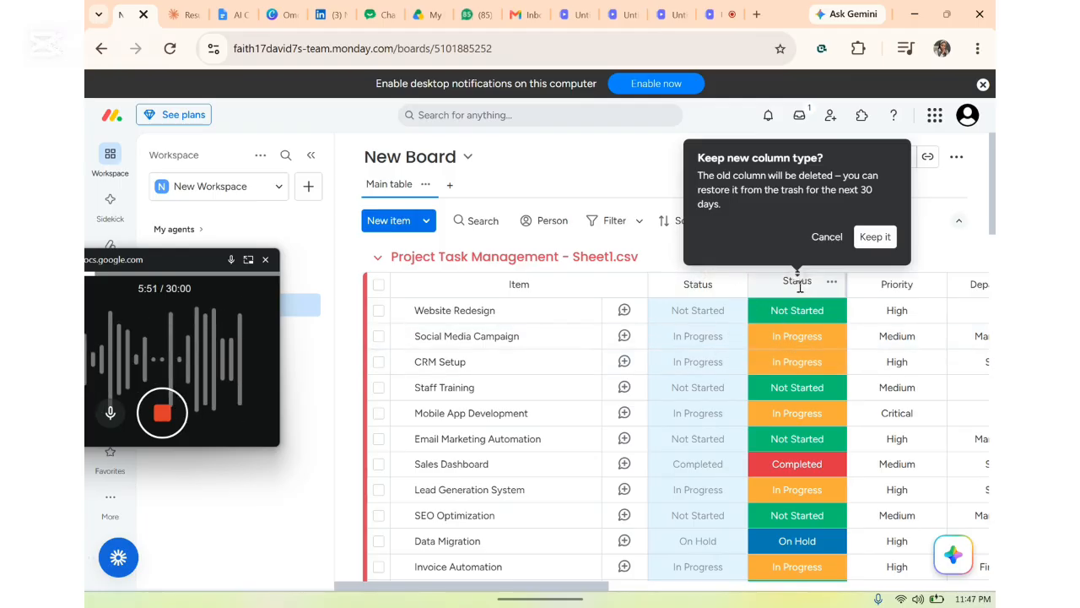
click(875, 237)
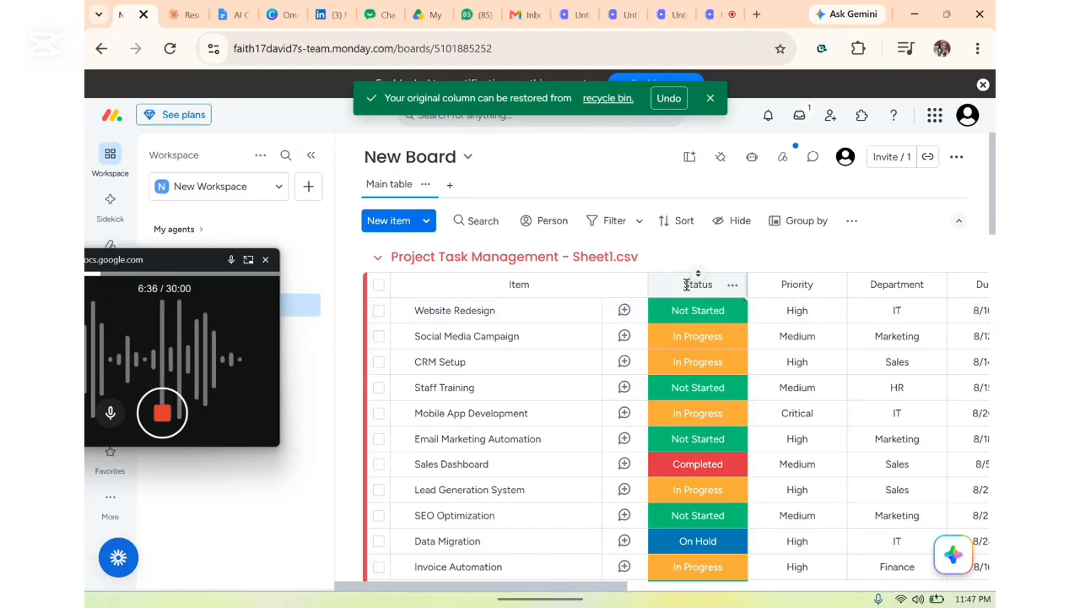
click(833, 292)
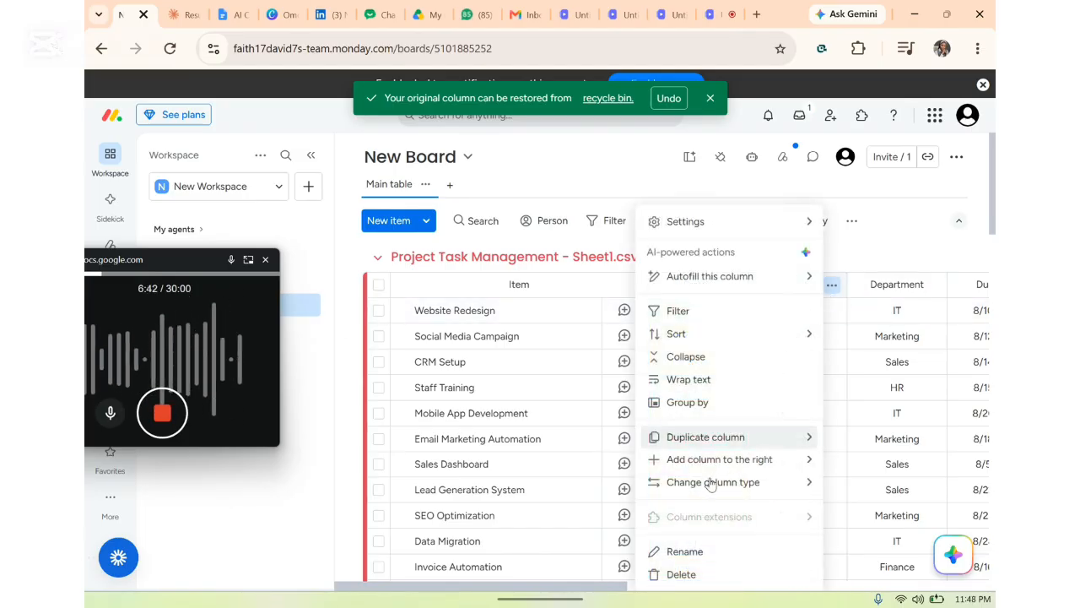
mouse_move(714, 483)
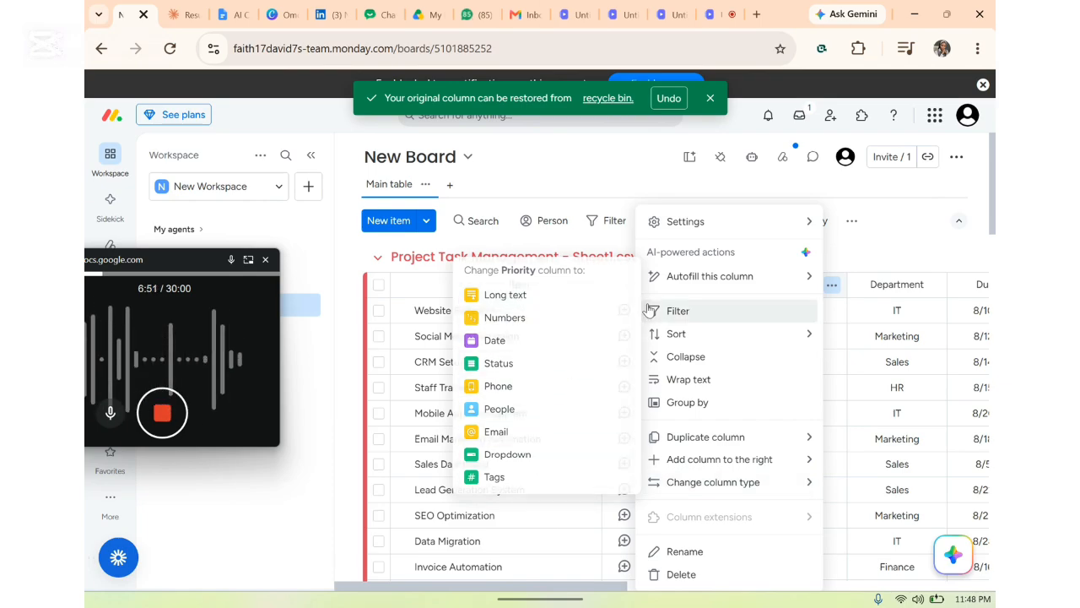
mouse_move(763, 279)
click(911, 232)
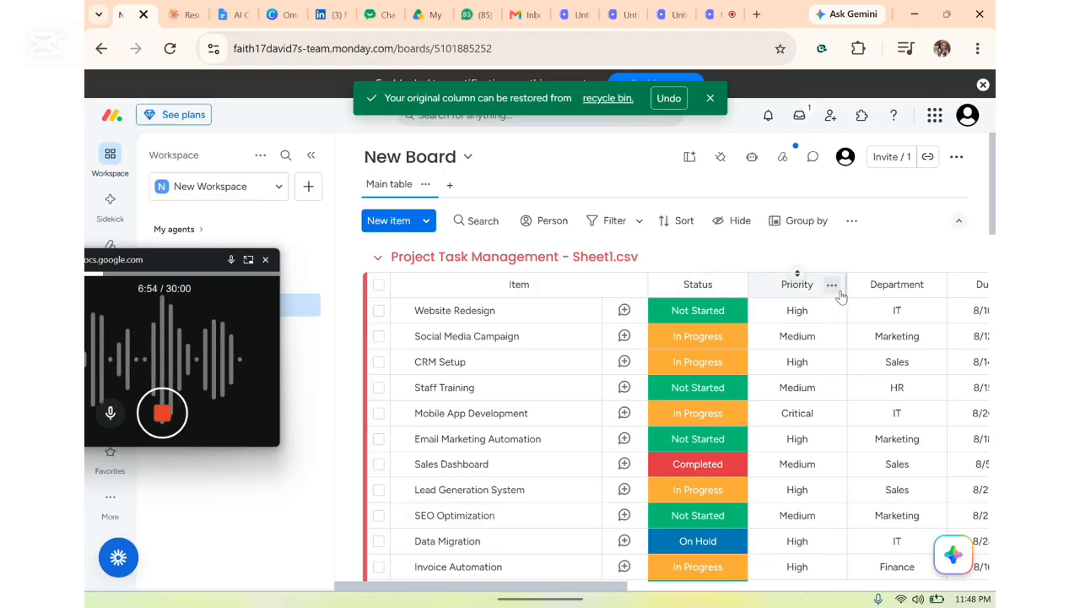
Step: Search the column center for "priority" and add a Priority column directly after the imported Priority column
click(832, 286)
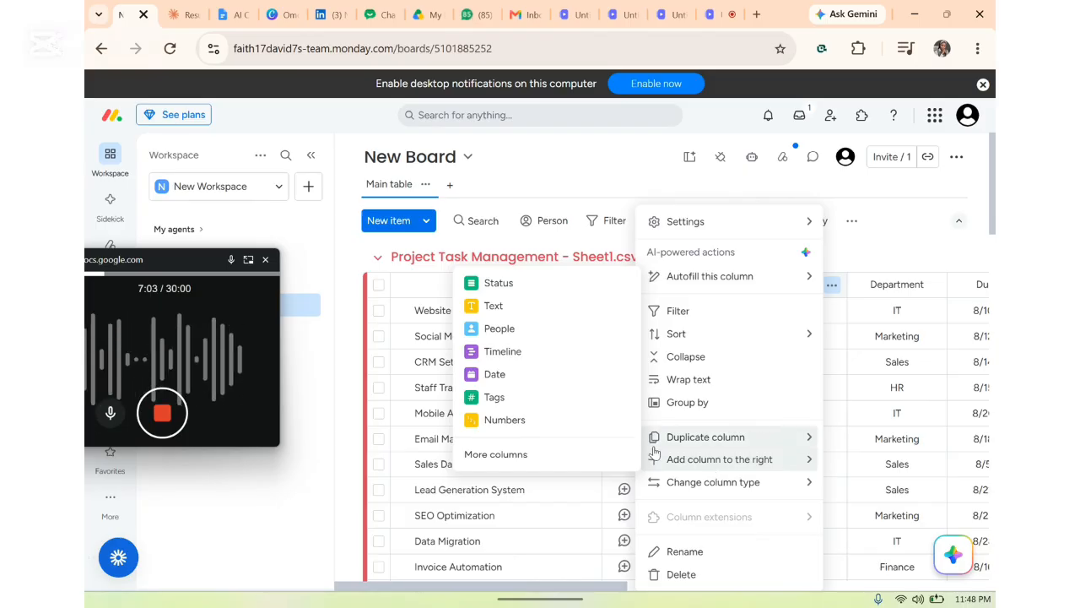
click(549, 456)
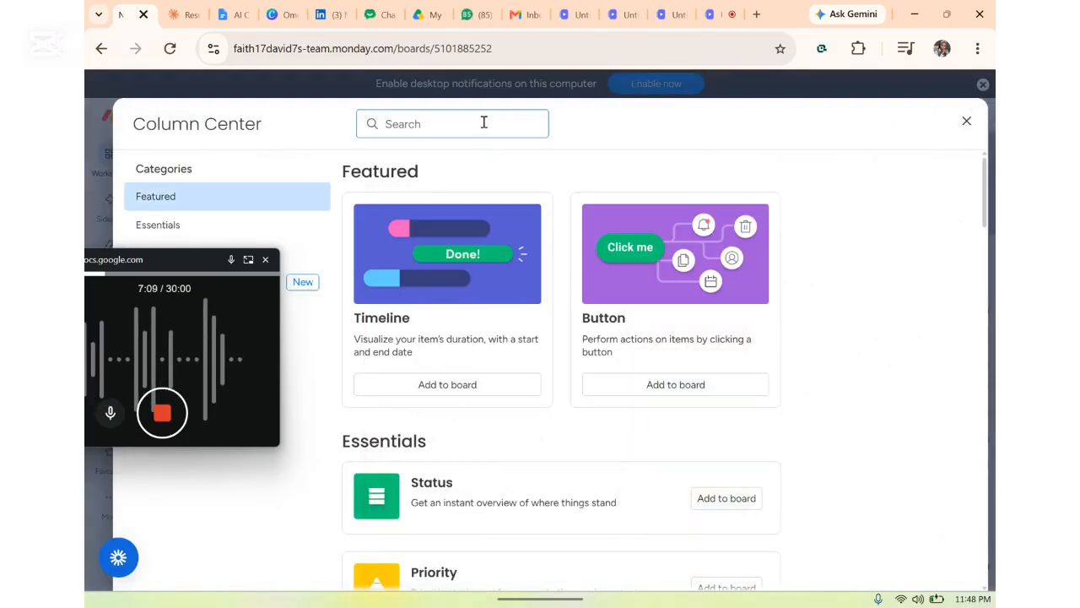
text(priority)
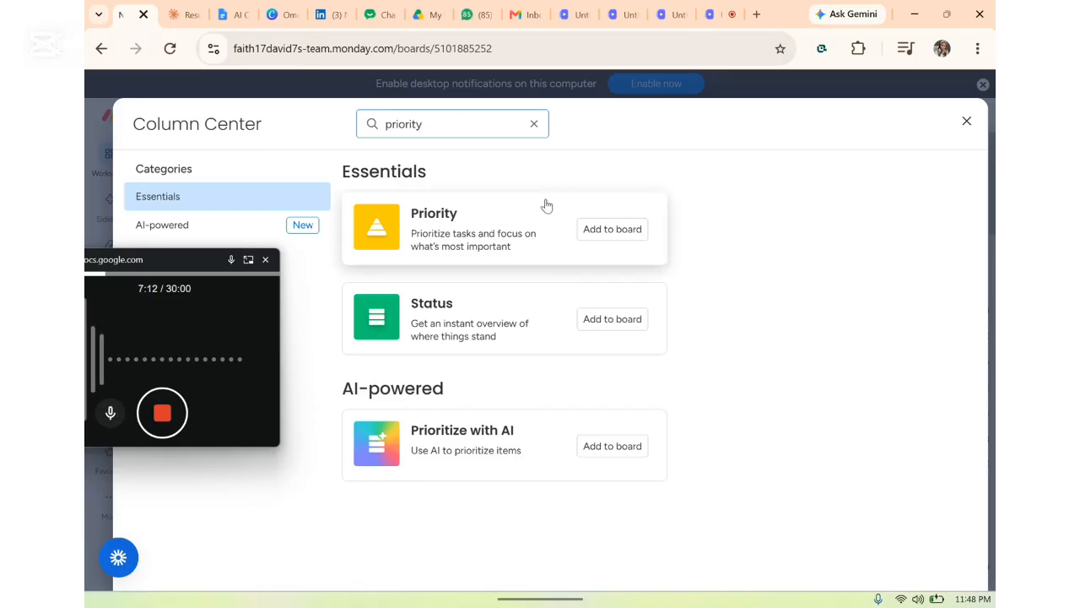
click(601, 228)
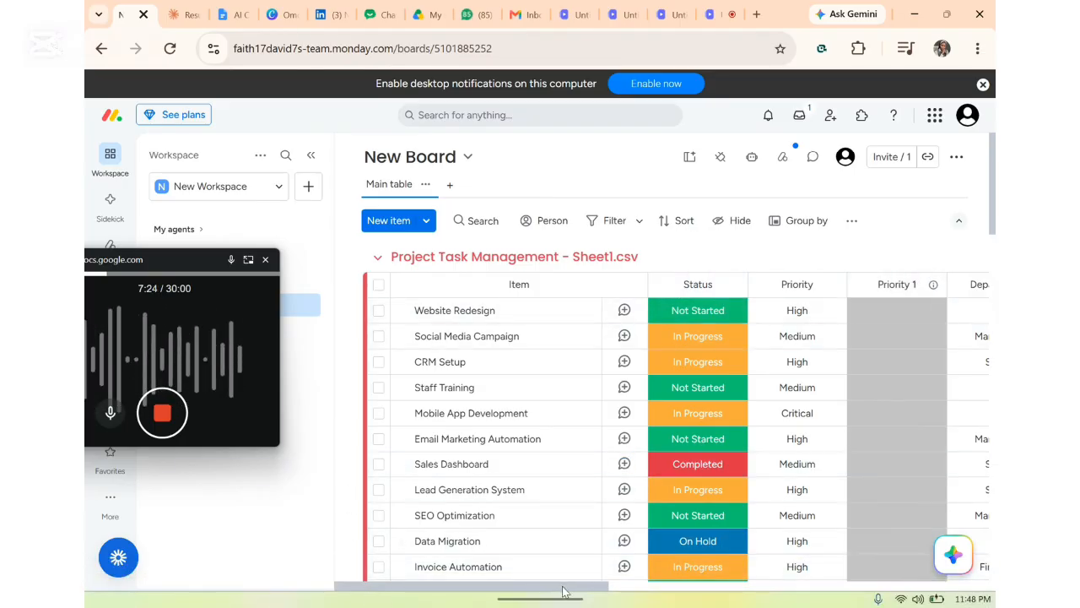
drag(565, 591, 521, 589)
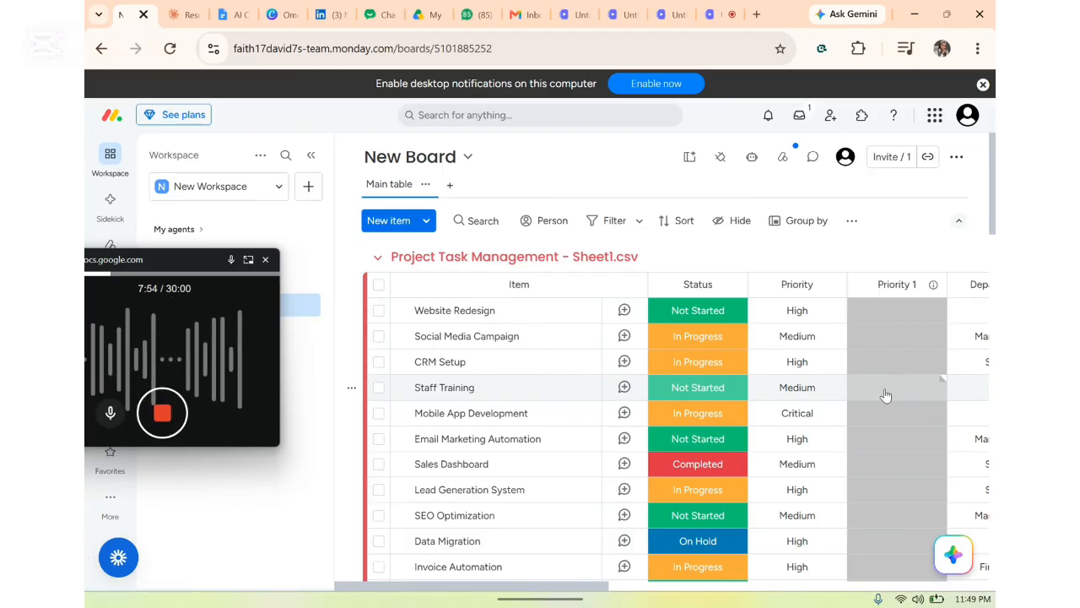
click(897, 318)
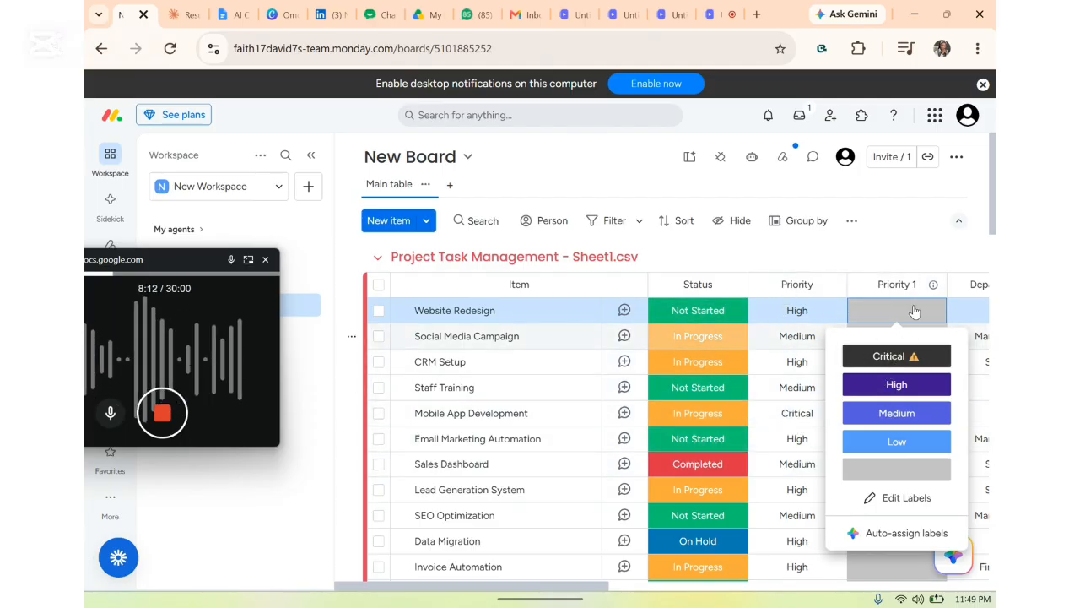
click(908, 242)
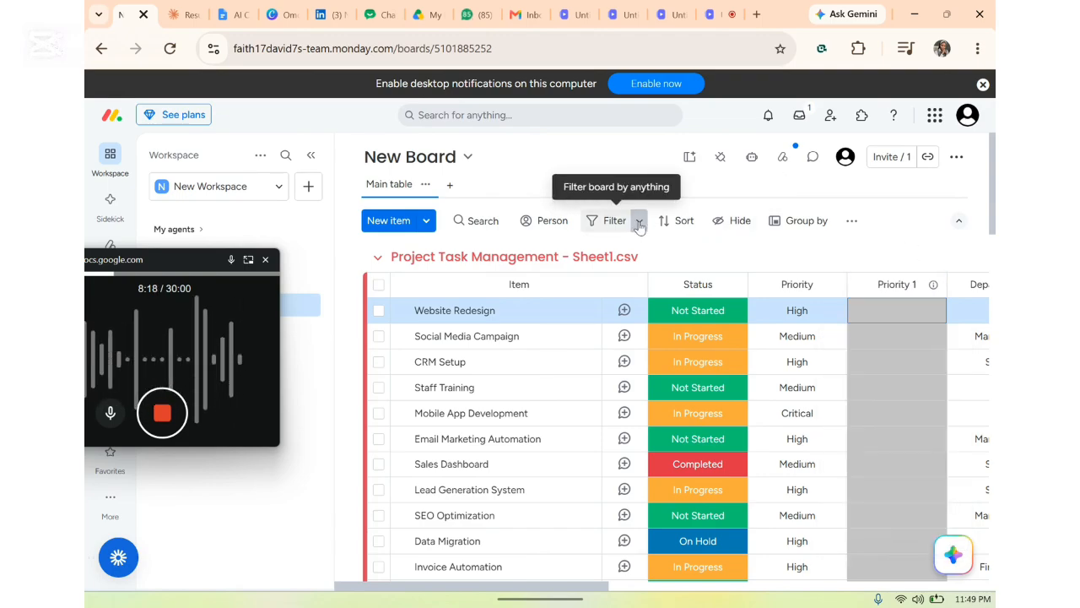
Step: Filter the board to items where the imported Priority column is High
click(639, 223)
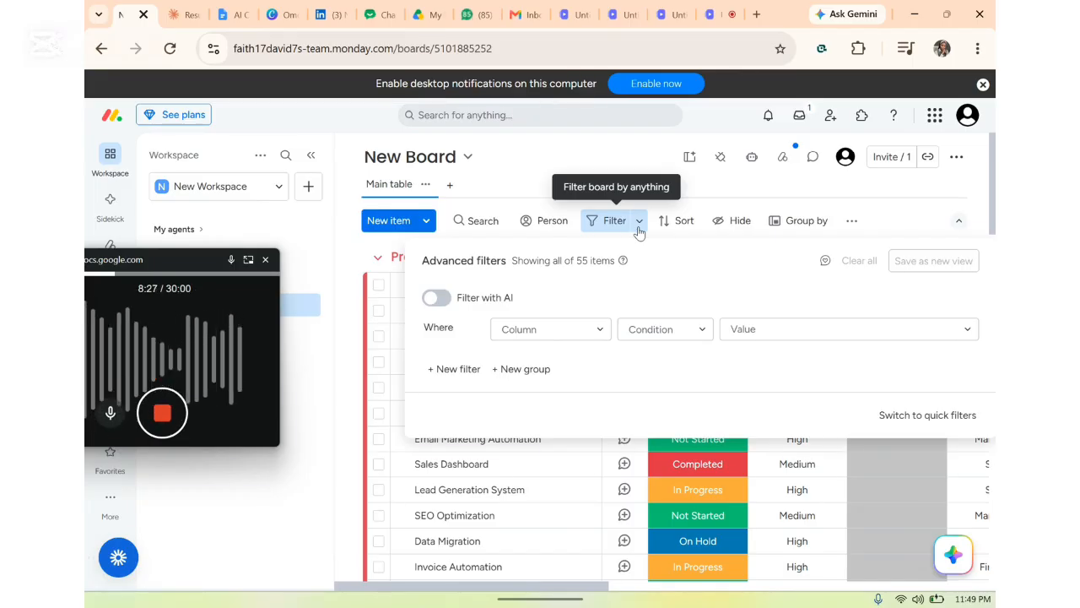
click(560, 335)
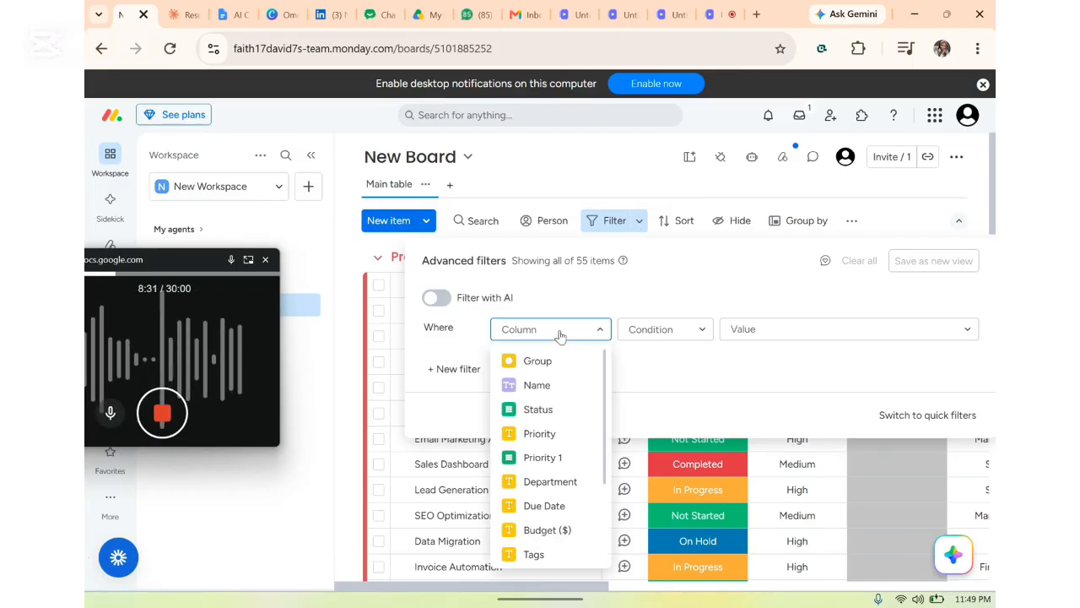
click(539, 434)
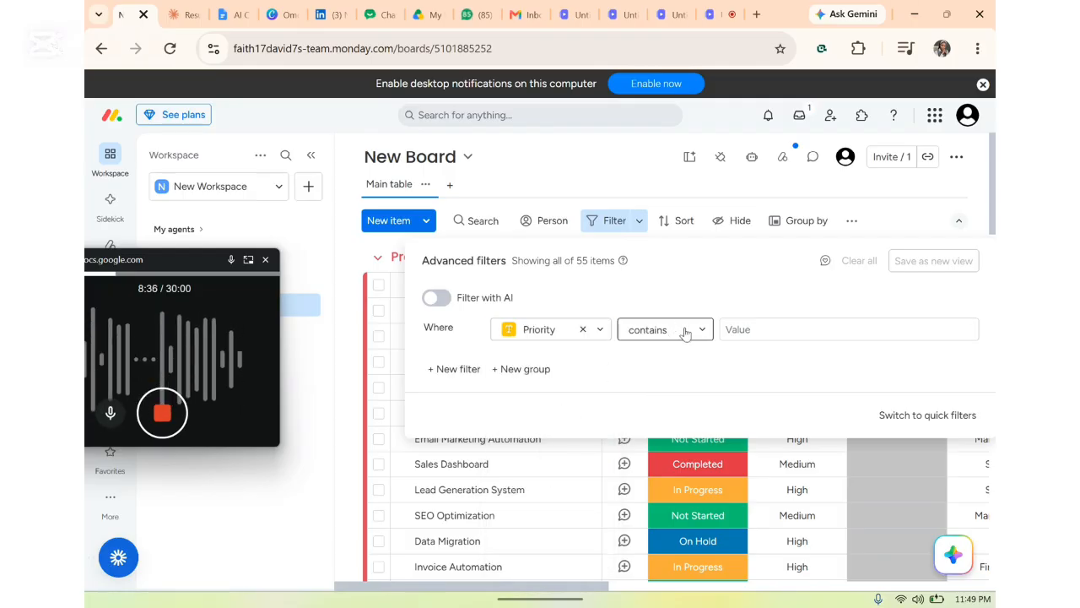
click(685, 331)
click(632, 434)
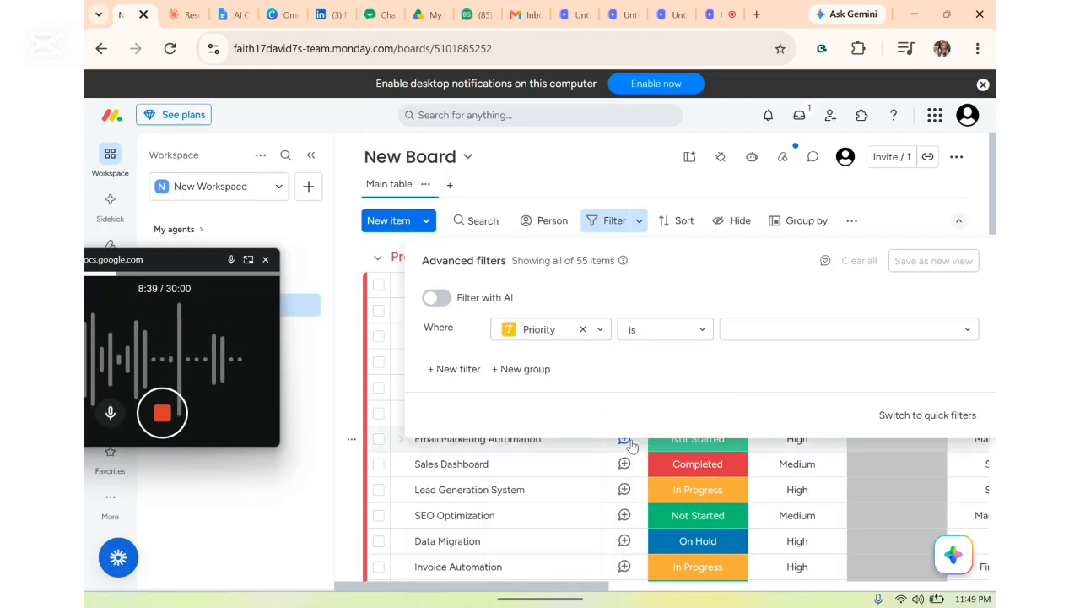
click(765, 342)
click(743, 362)
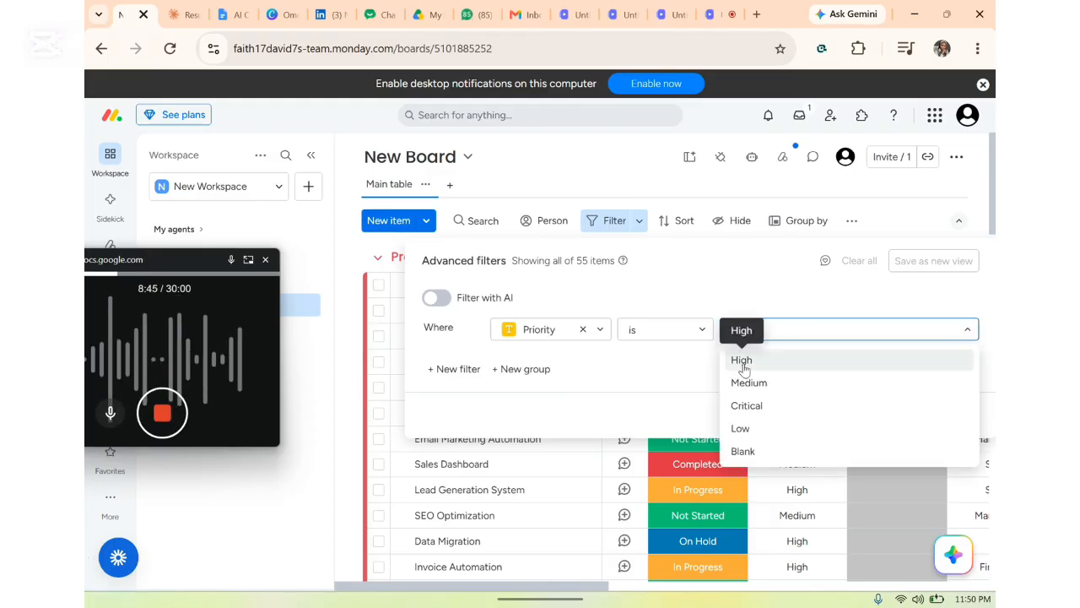
Step: Select all filtered items in the group and set their Priority 1 label to High
click(379, 287)
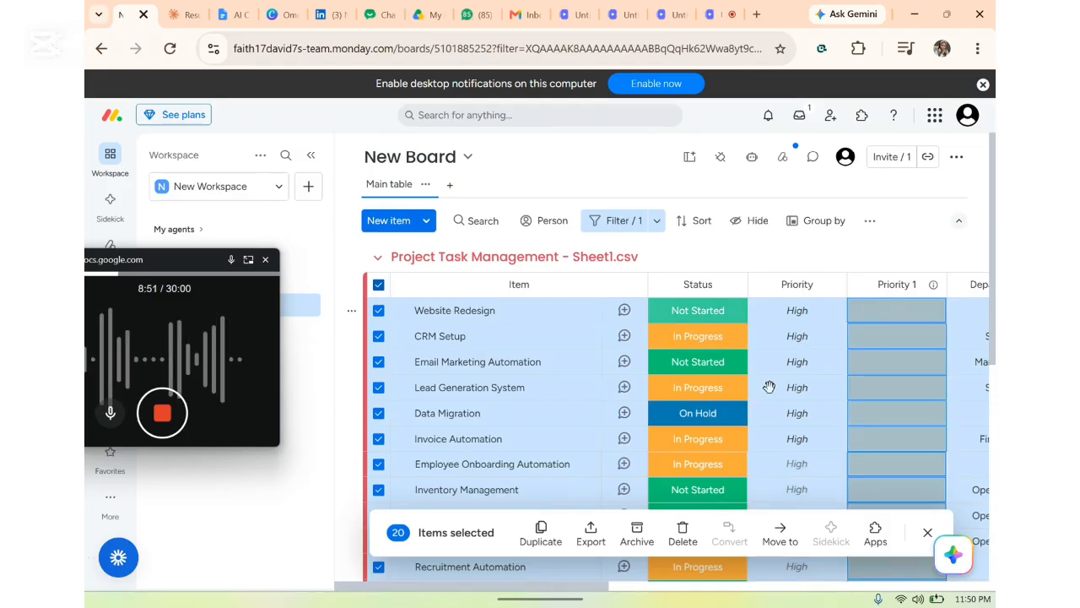
scroll(784, 385, down, 3)
scroll(783, 382, down, 3)
scroll(780, 371, up, 5)
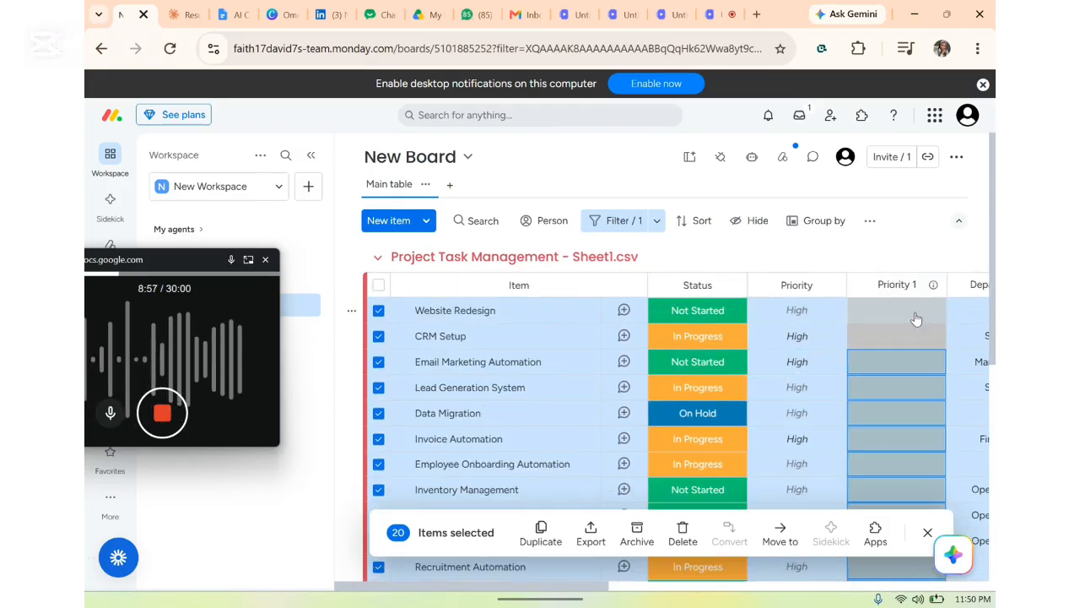
click(898, 312)
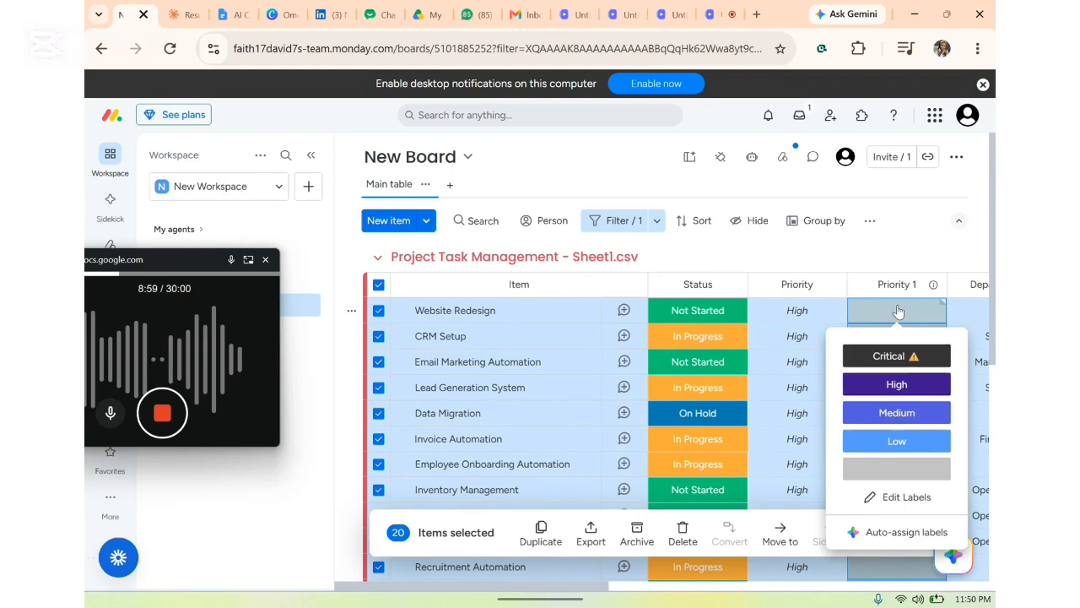
click(906, 387)
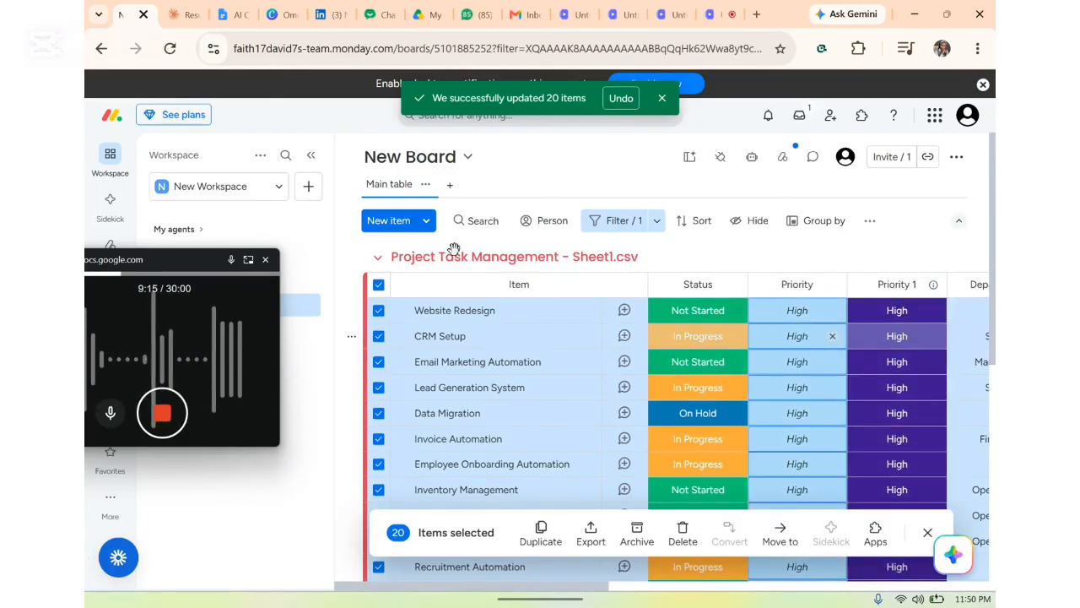
Step: Change the Priority filter's value to Medium
click(657, 226)
click(657, 226)
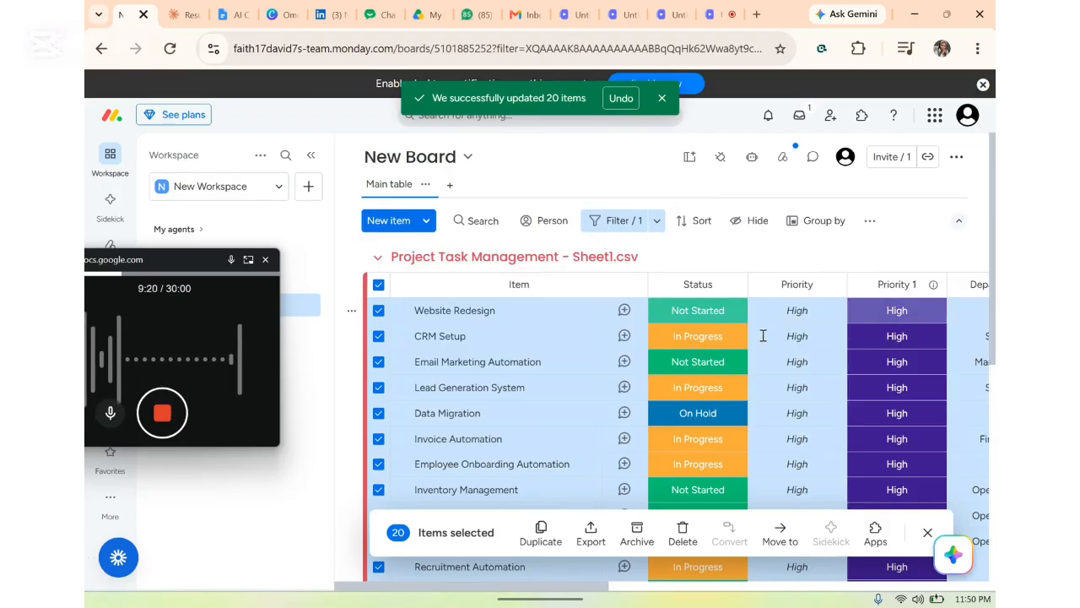
click(657, 226)
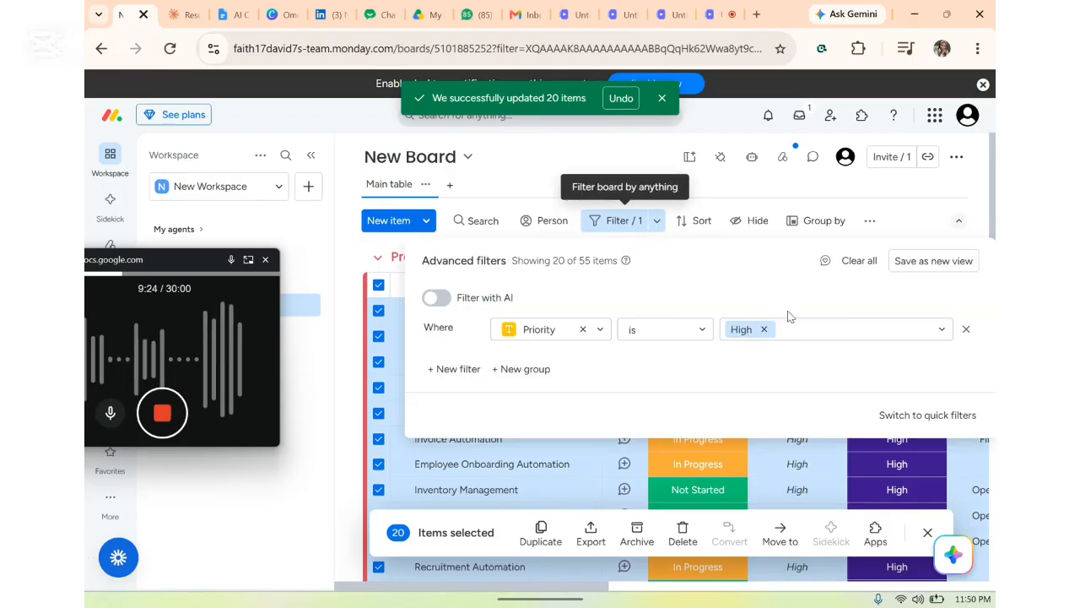
click(763, 330)
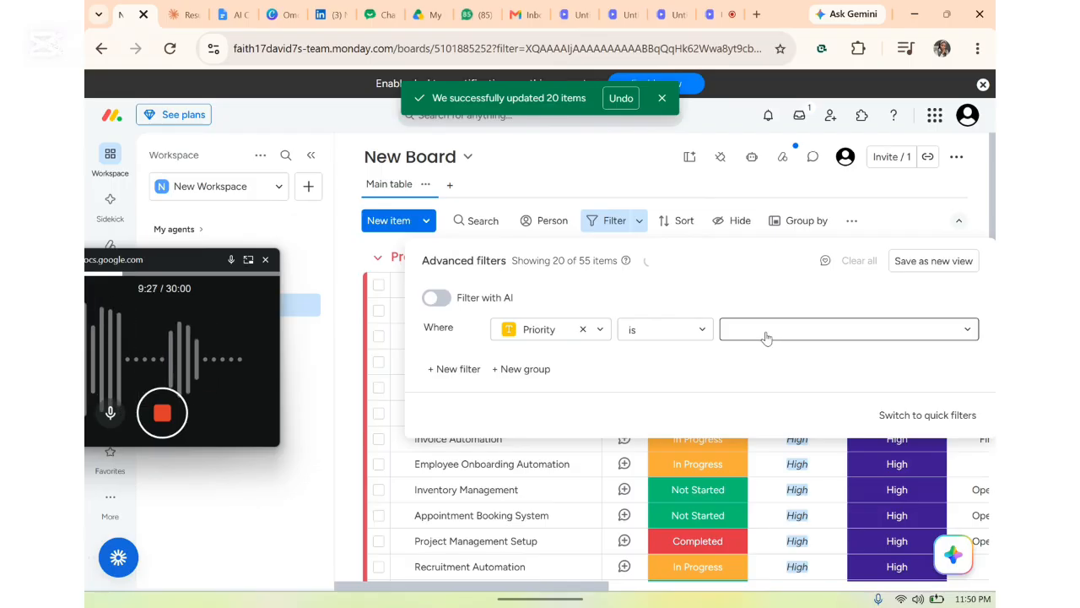
click(766, 337)
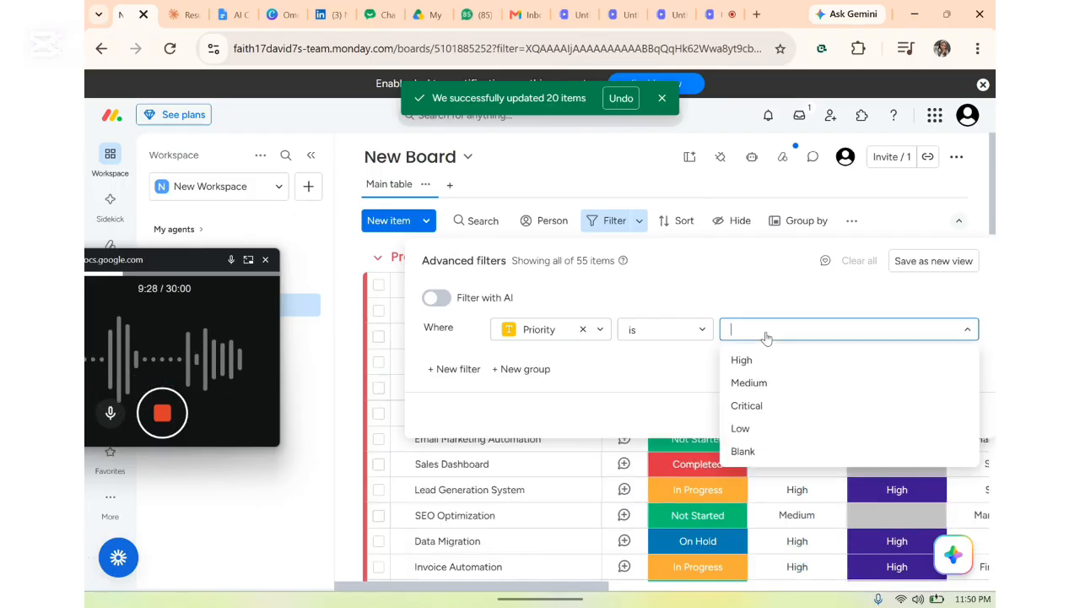
click(750, 384)
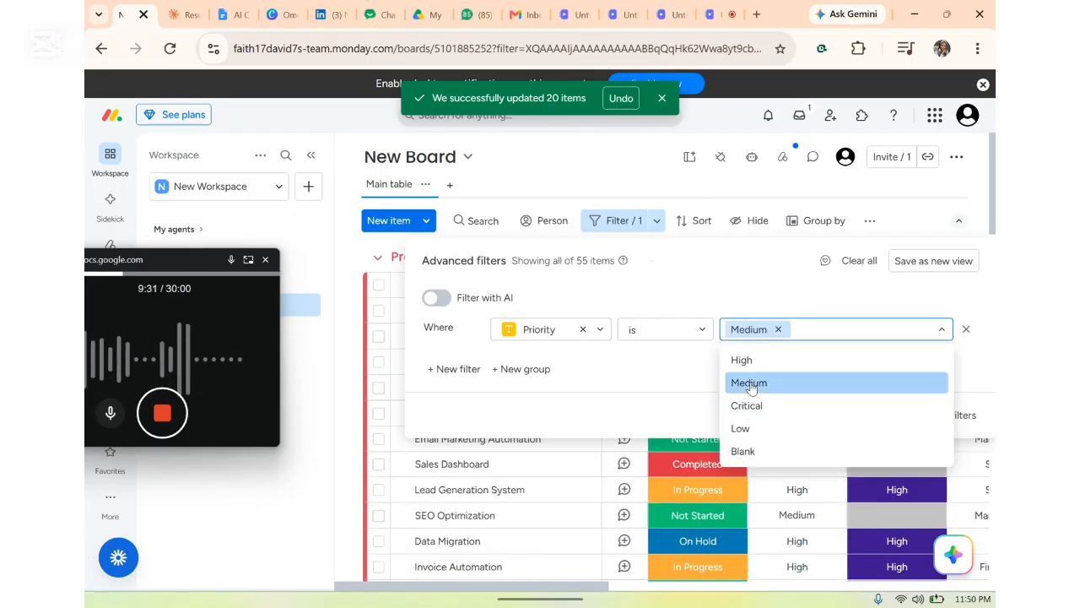
Step: Select all filtered items in the group and set their Priority 1 label to Medium
click(379, 285)
key(Escape)
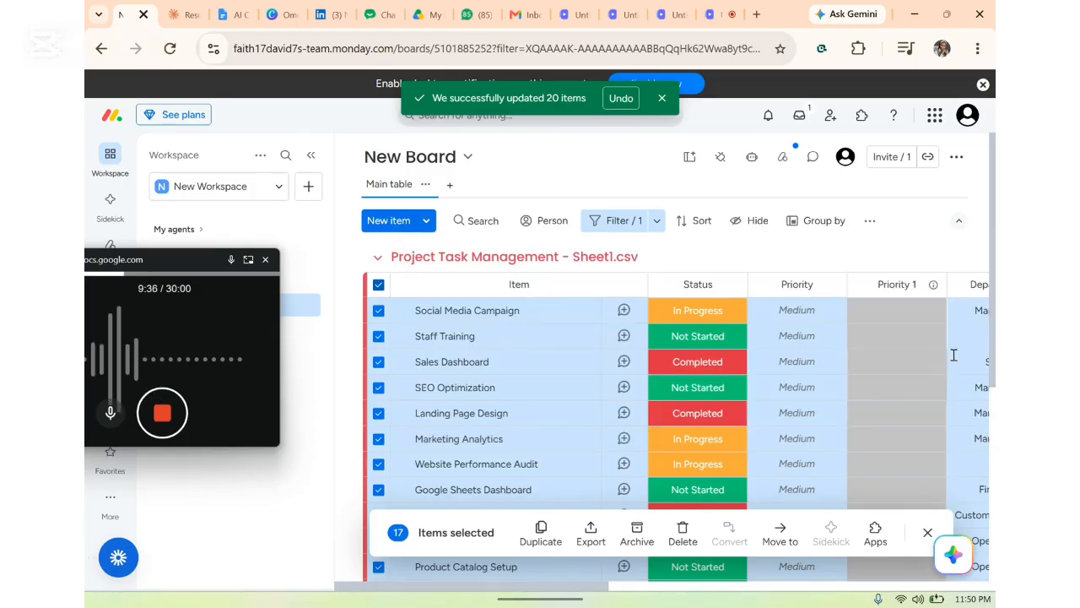
click(881, 317)
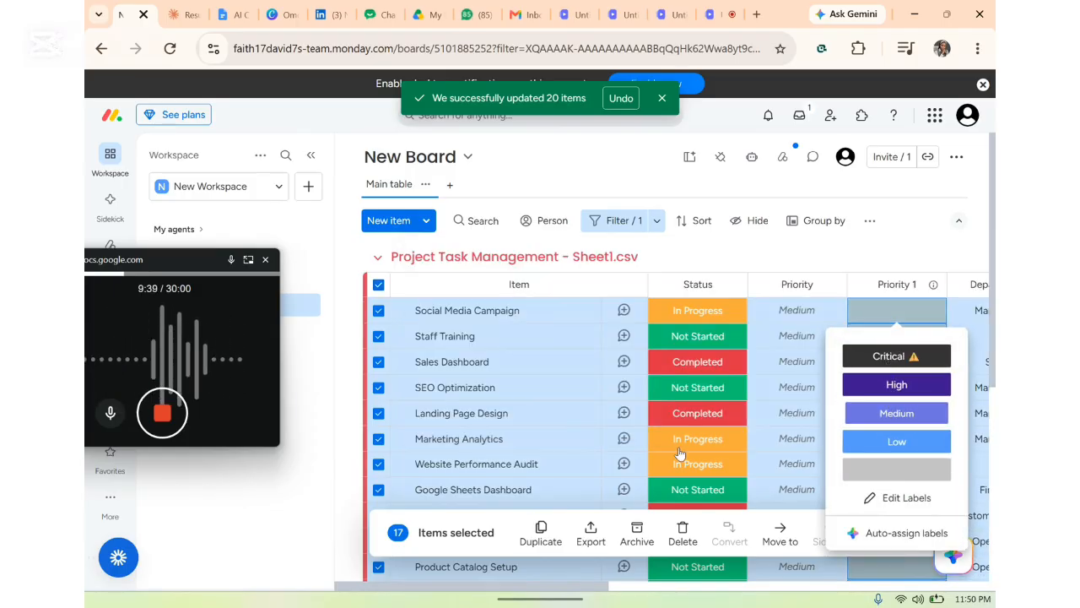
click(890, 411)
scroll(810, 399, down, 5)
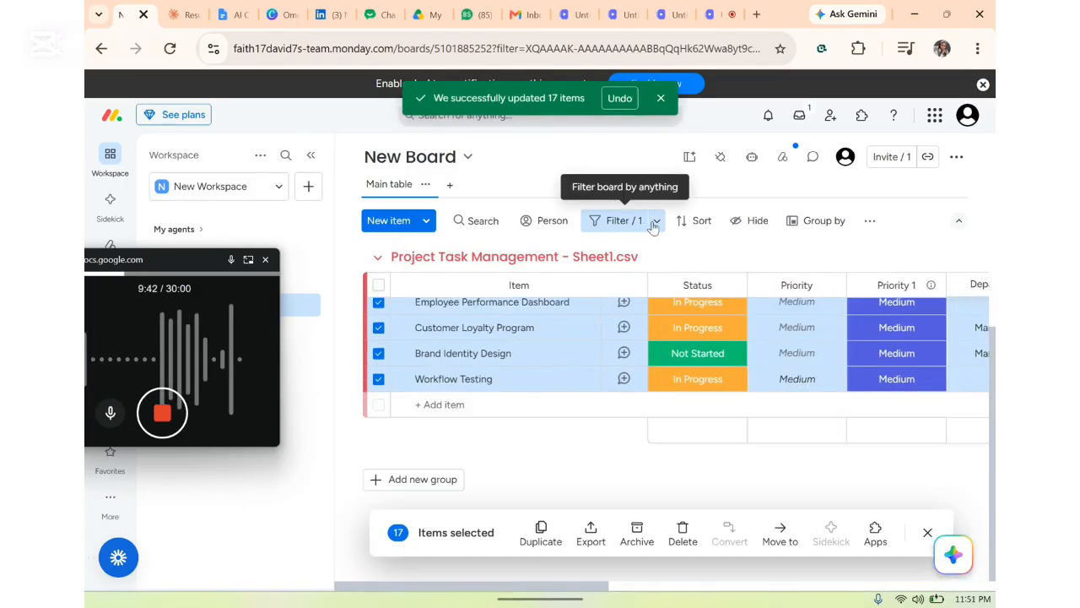
Step: Change the Priority filter's value to Critical
click(658, 222)
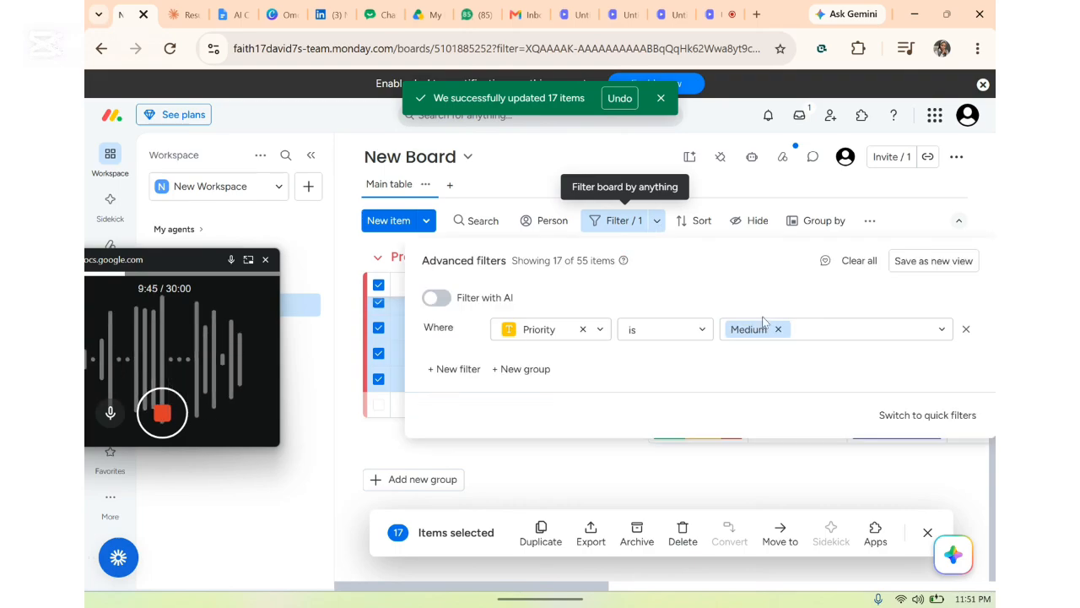
click(772, 329)
click(783, 332)
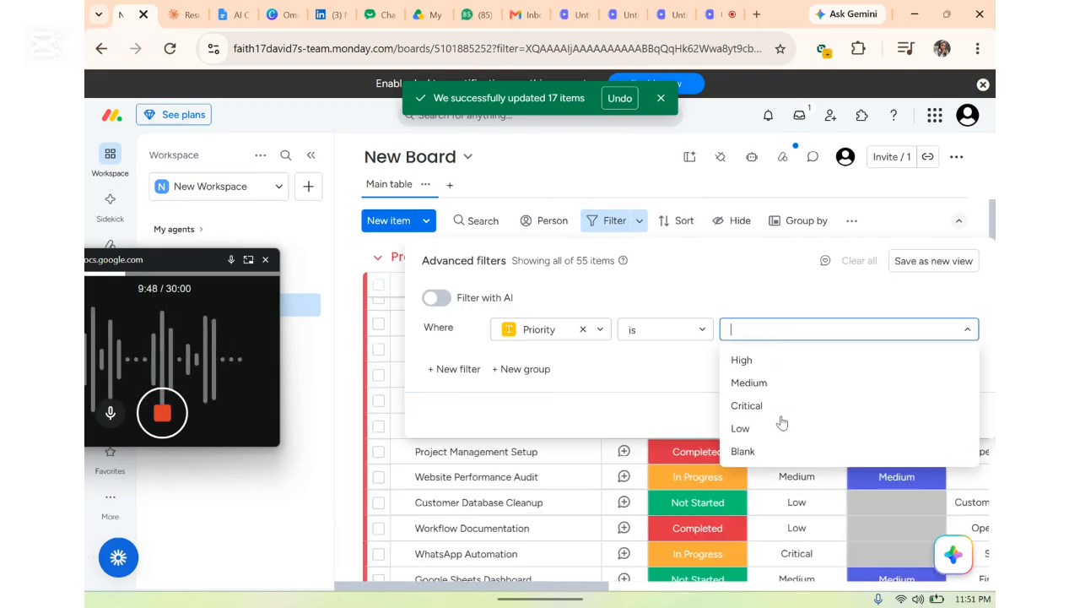
click(757, 406)
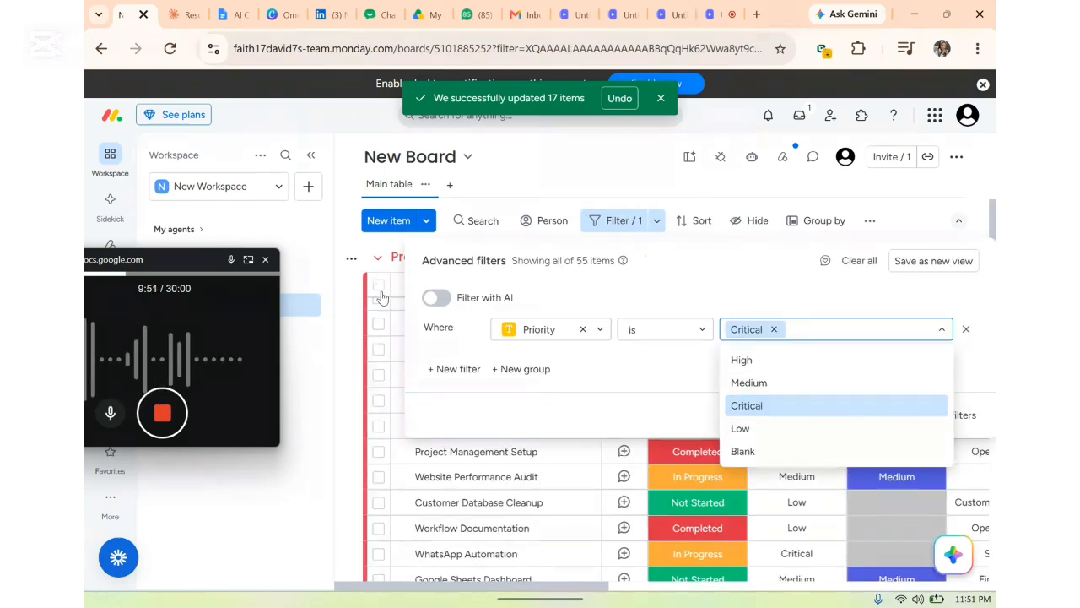
Step: Select all filtered items in the group and set their Priority 1 label to Critical
click(381, 291)
click(377, 282)
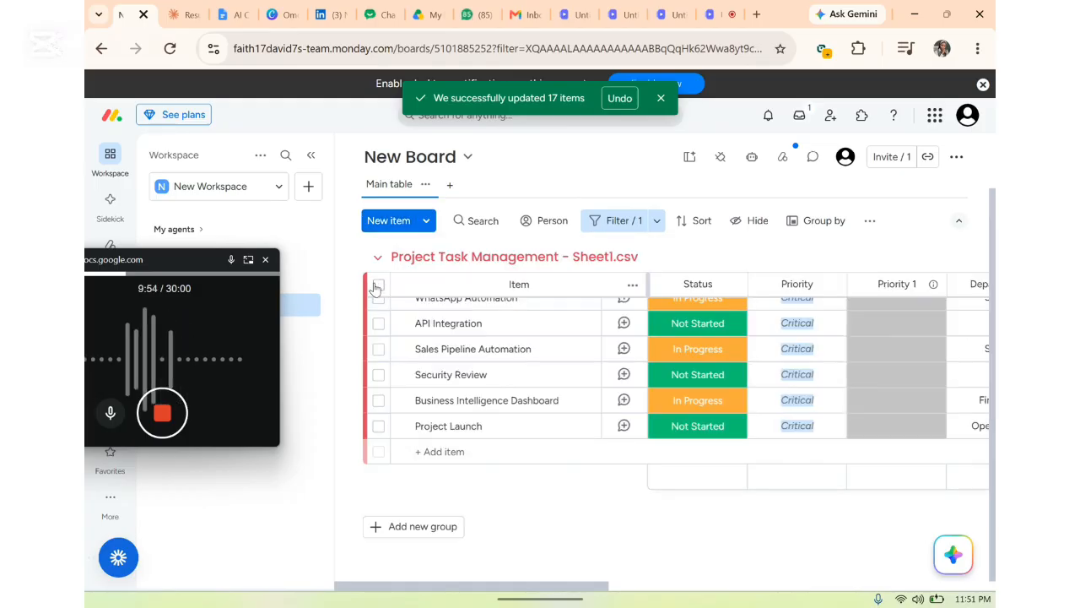
click(378, 284)
click(890, 325)
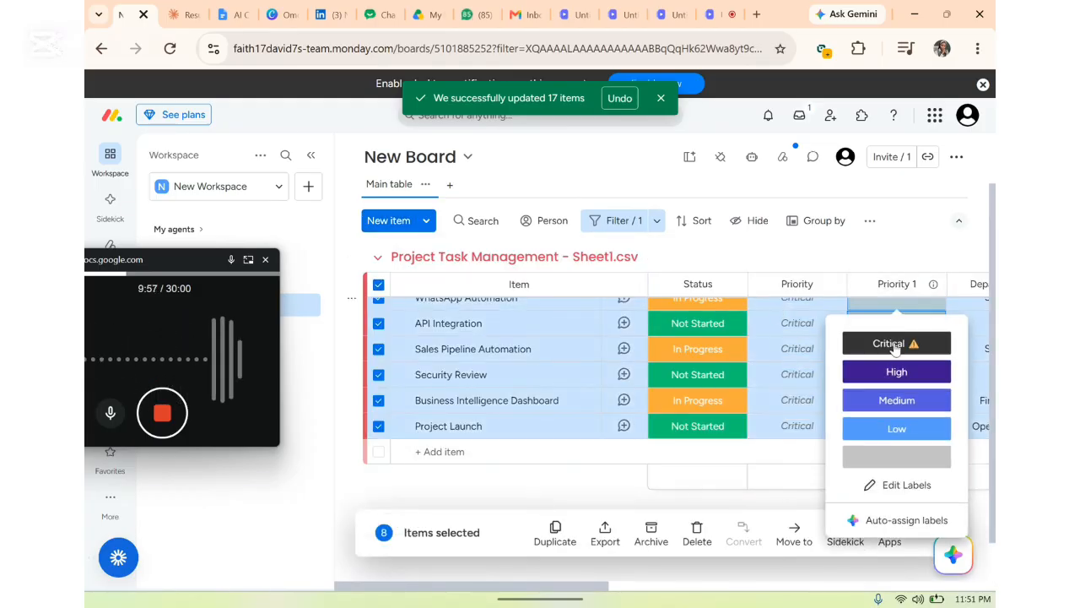
click(895, 348)
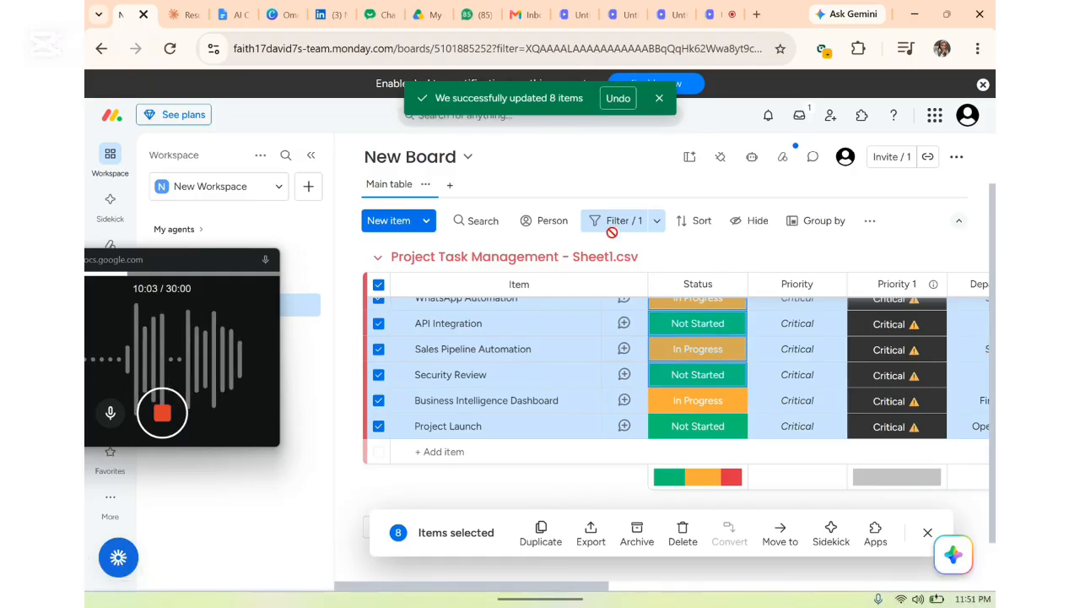
Step: Change the Priority filter's value to Low
click(657, 226)
click(785, 330)
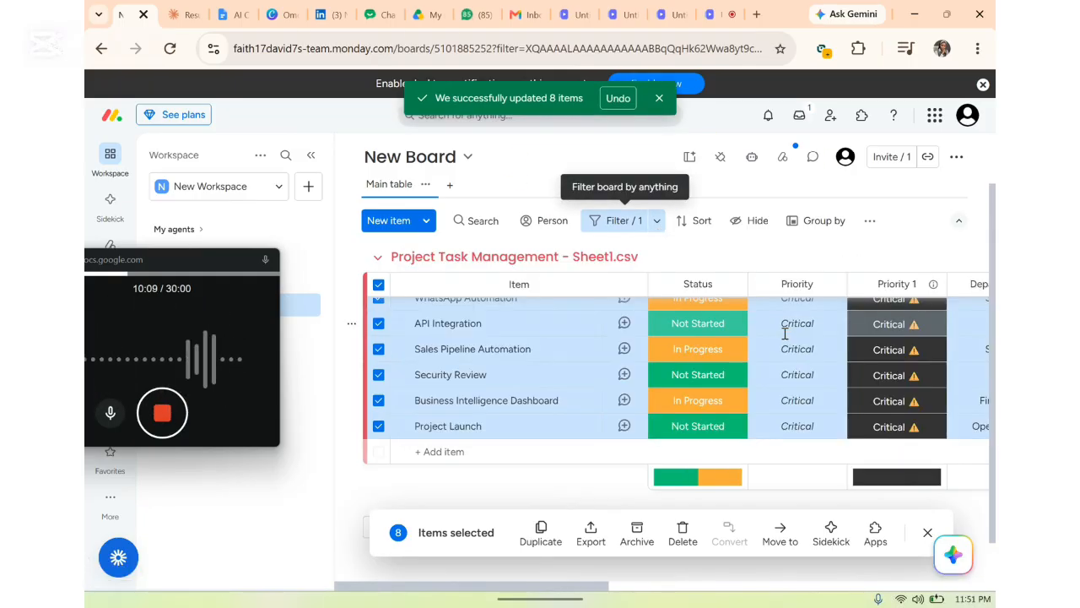
click(657, 229)
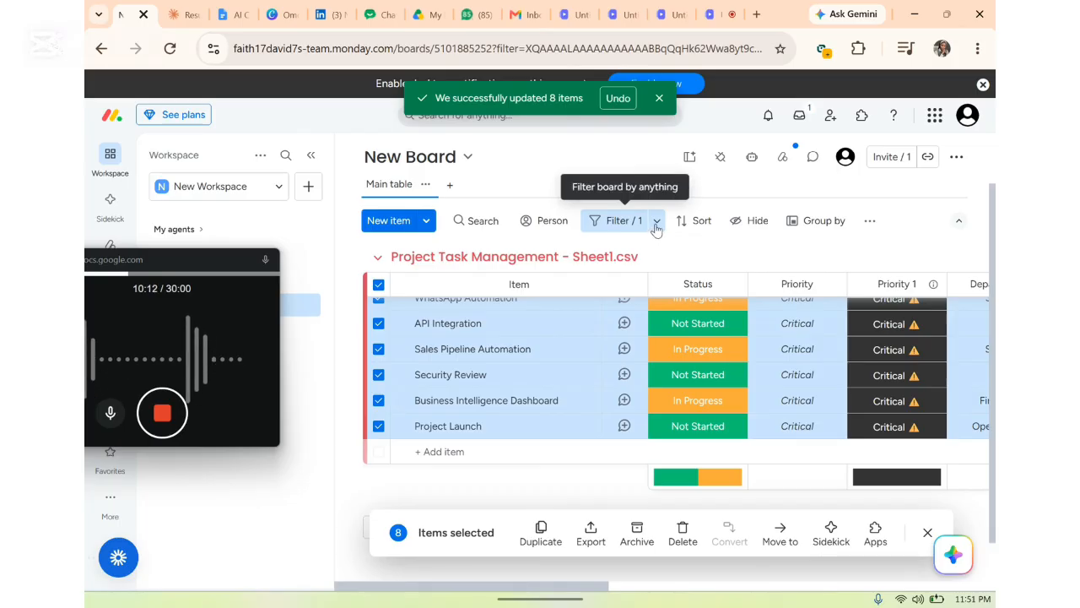
click(656, 228)
click(776, 329)
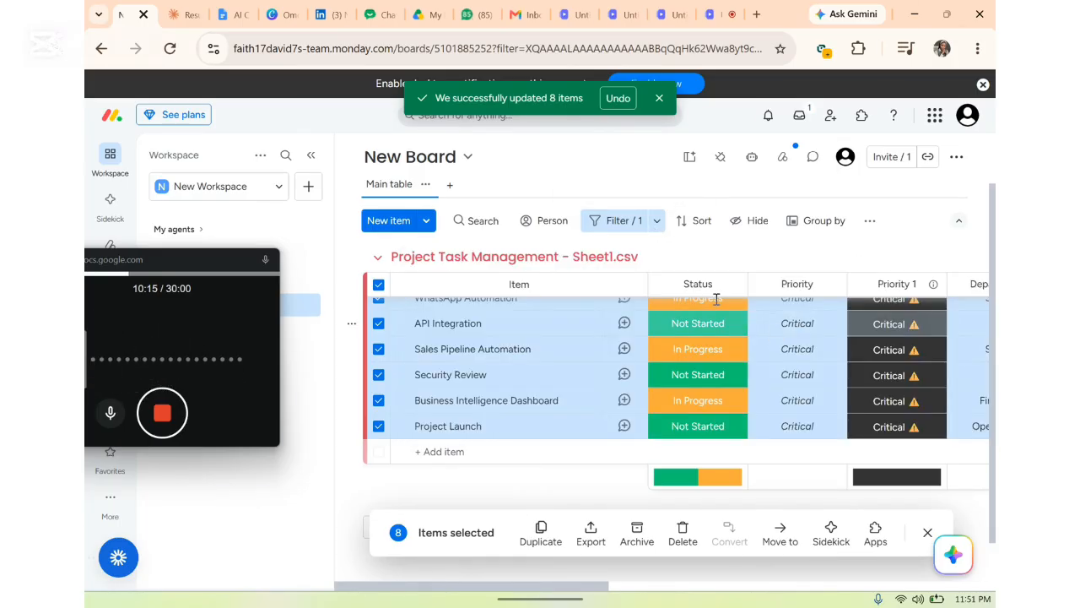
click(658, 223)
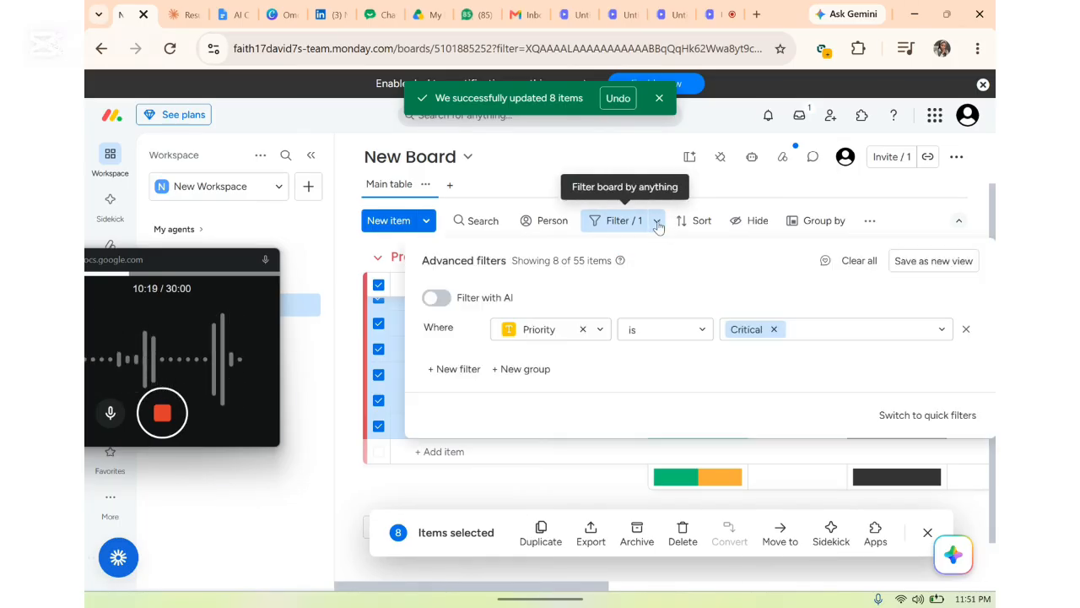
click(774, 330)
click(775, 332)
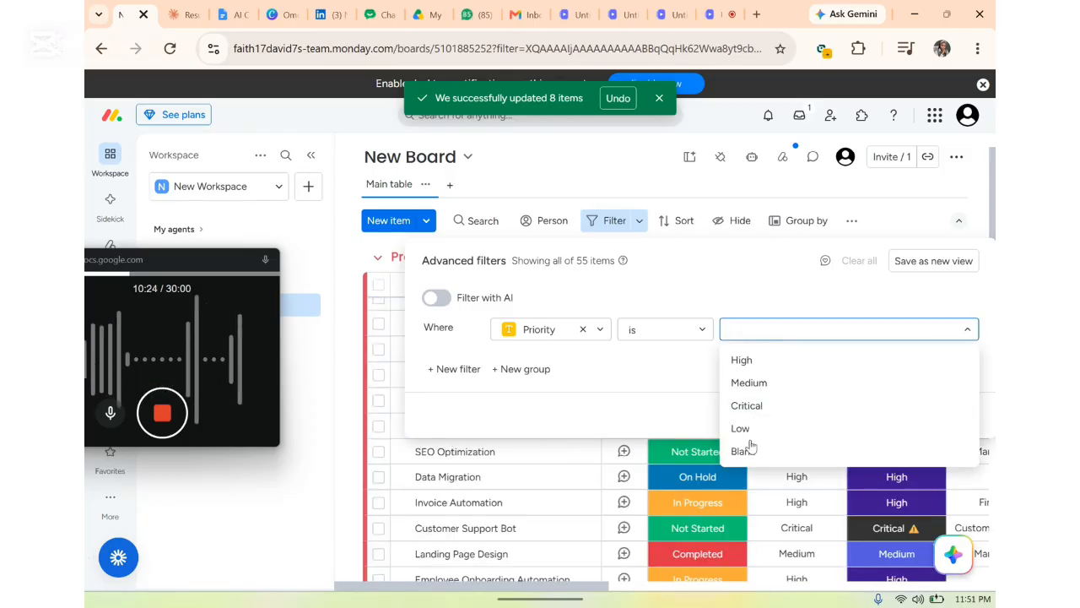
key(Return)
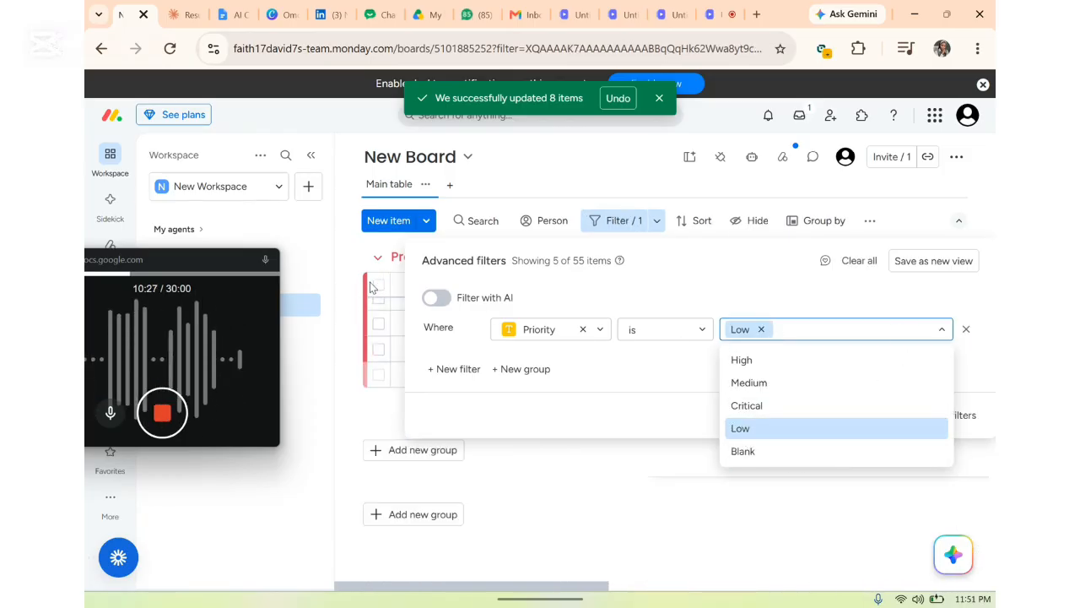
Step: Select all filtered items in the group and set their Priority 1 label to Low
click(378, 287)
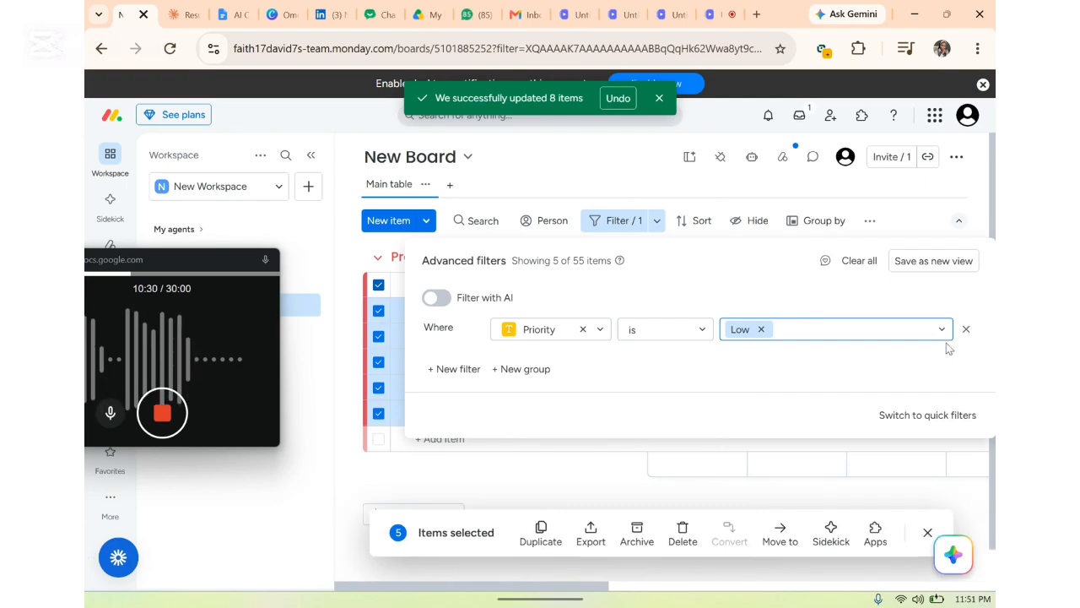
key(Escape)
click(910, 313)
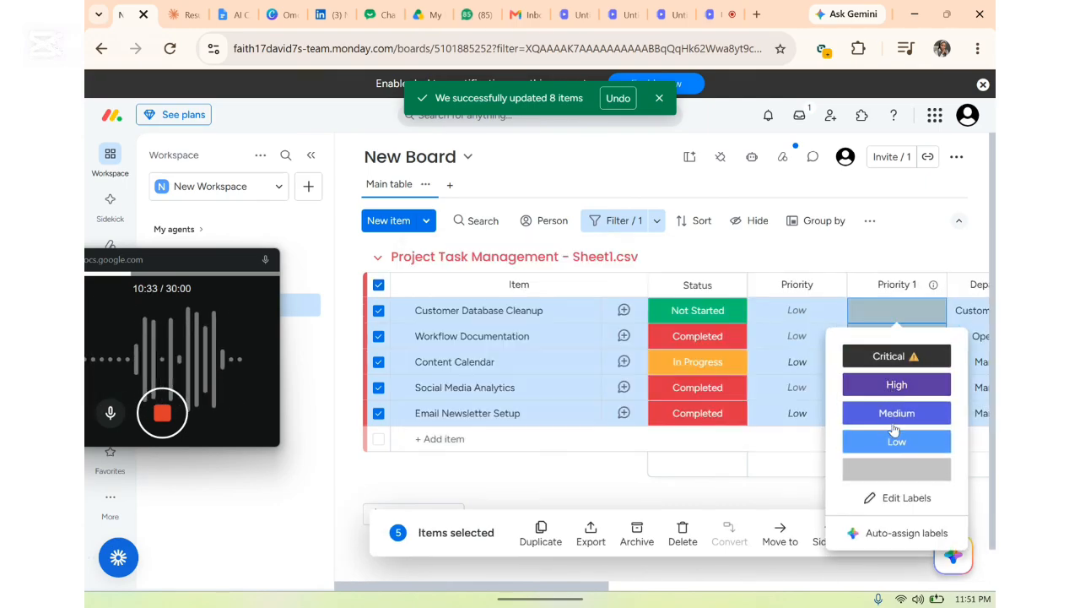
click(898, 440)
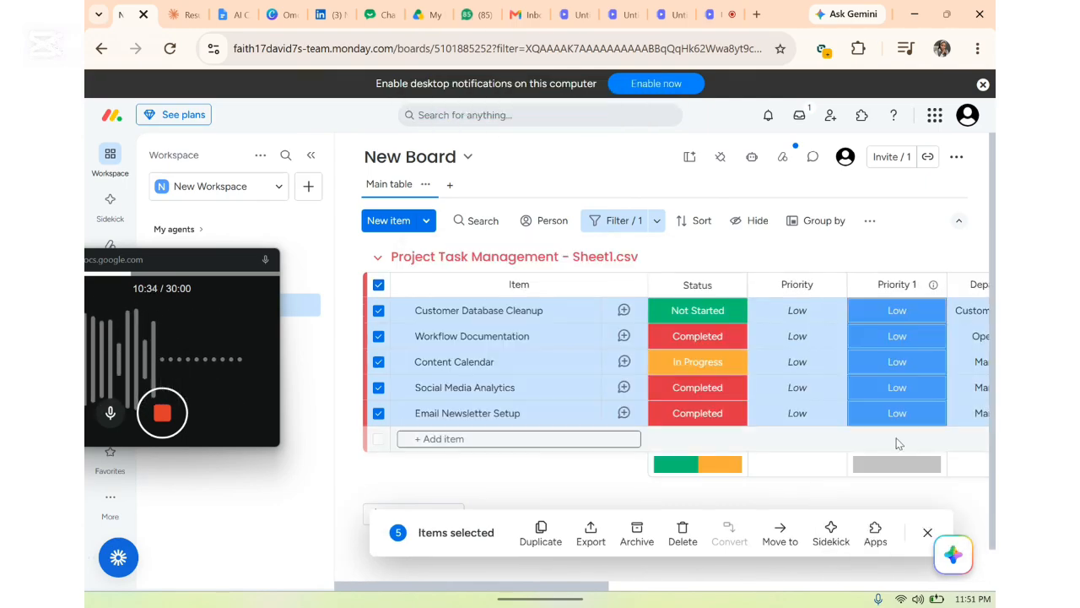
Step: Remove the Priority filter condition from the board so all items are shown again
click(657, 222)
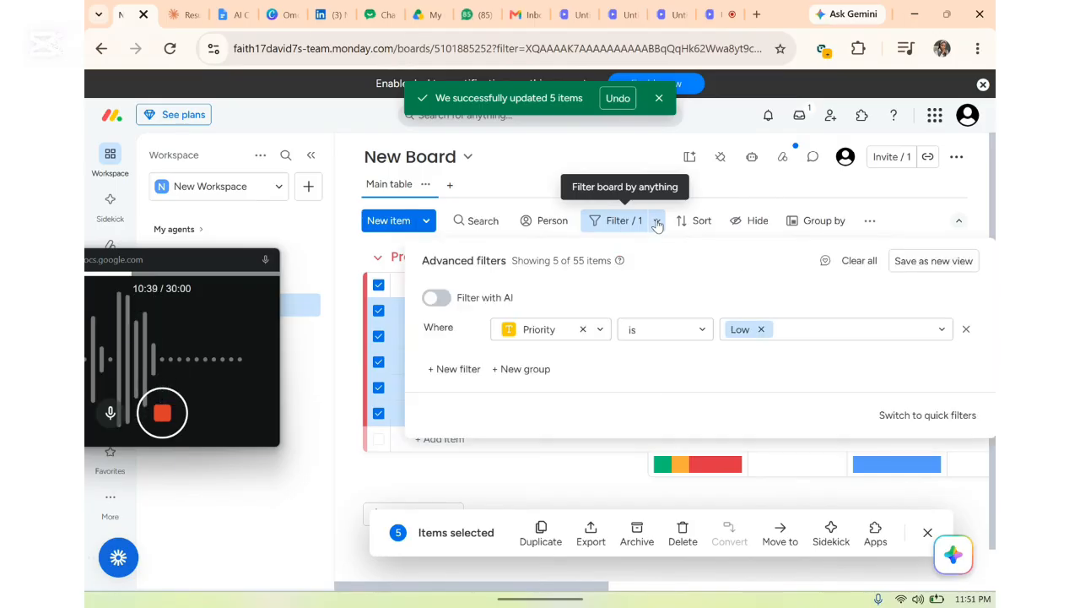
click(967, 330)
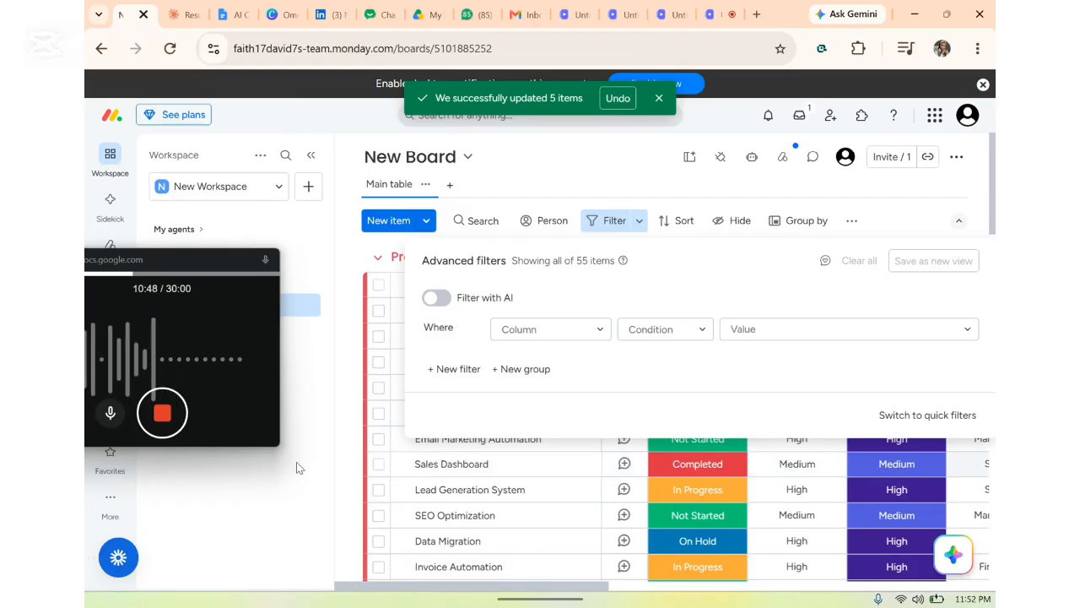
click(810, 488)
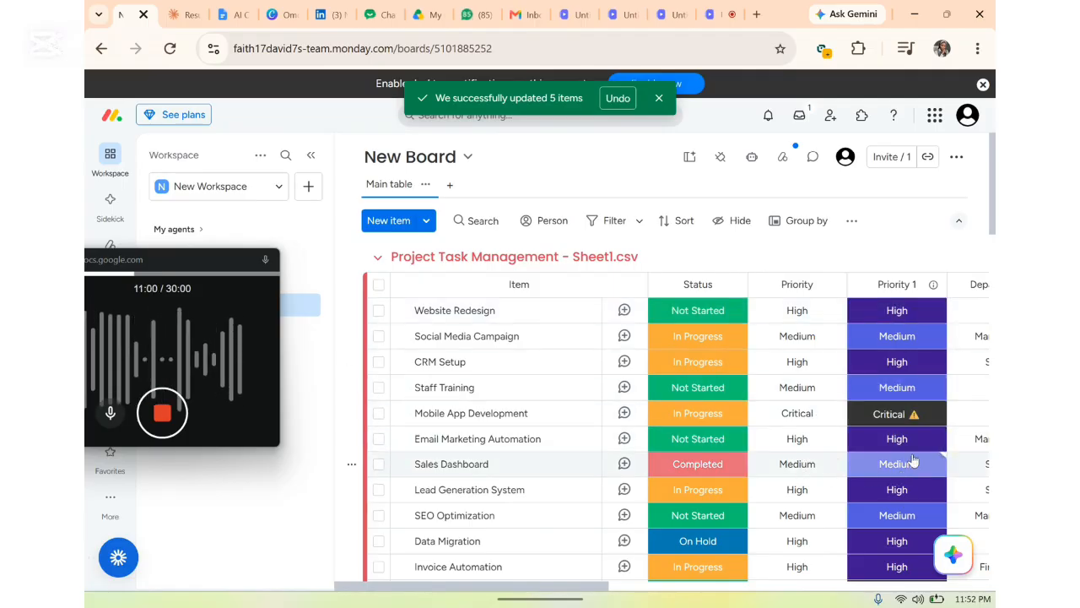
Step: Delete the original text Priority column from the board
scroll(913, 460, down, 5)
scroll(907, 413, up, 2)
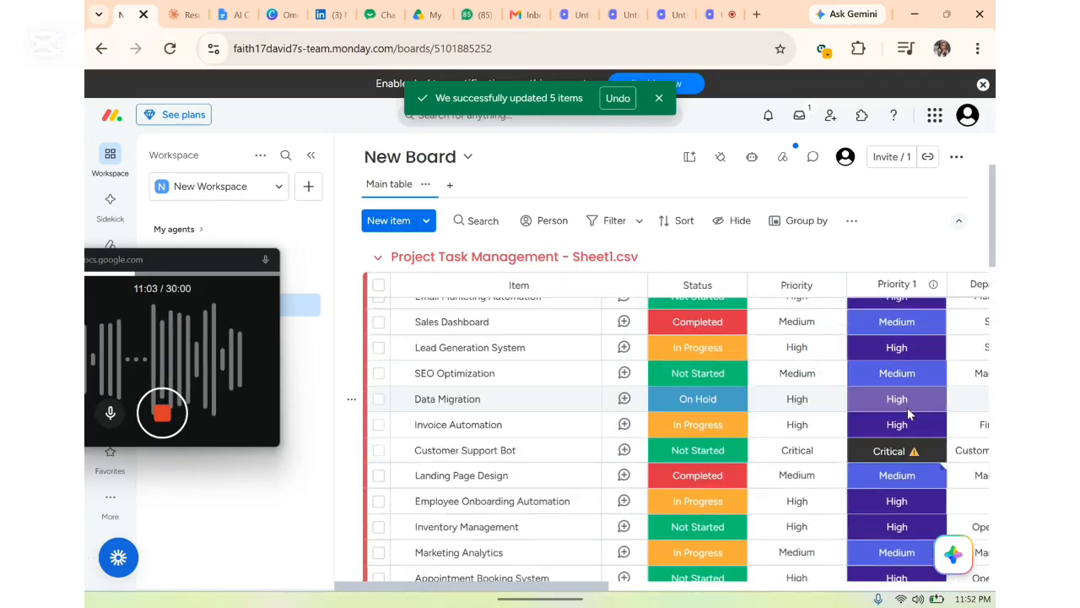
scroll(909, 413, up, 3)
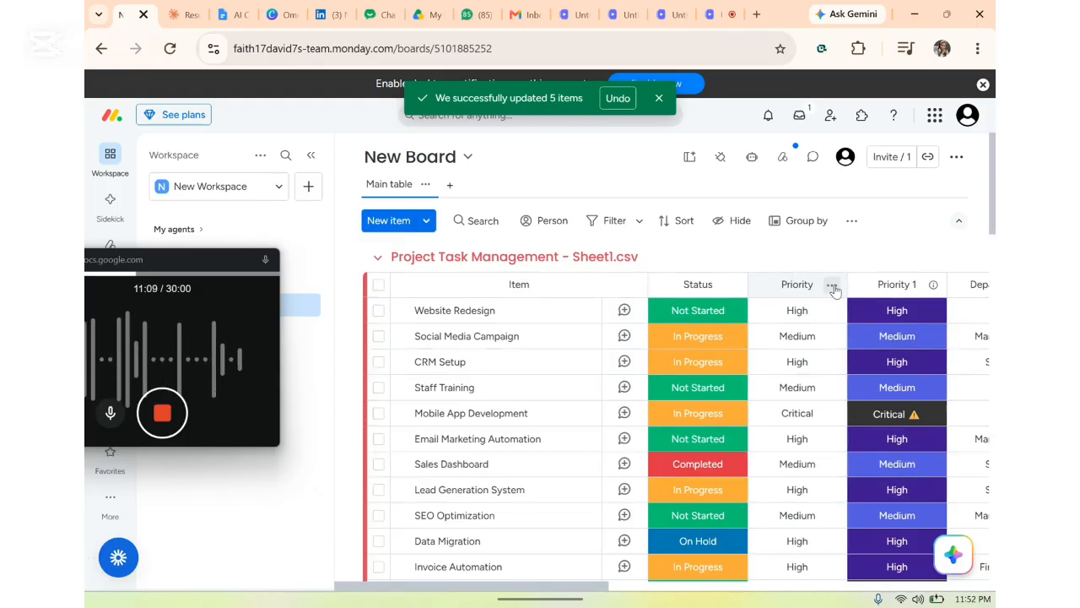
click(832, 287)
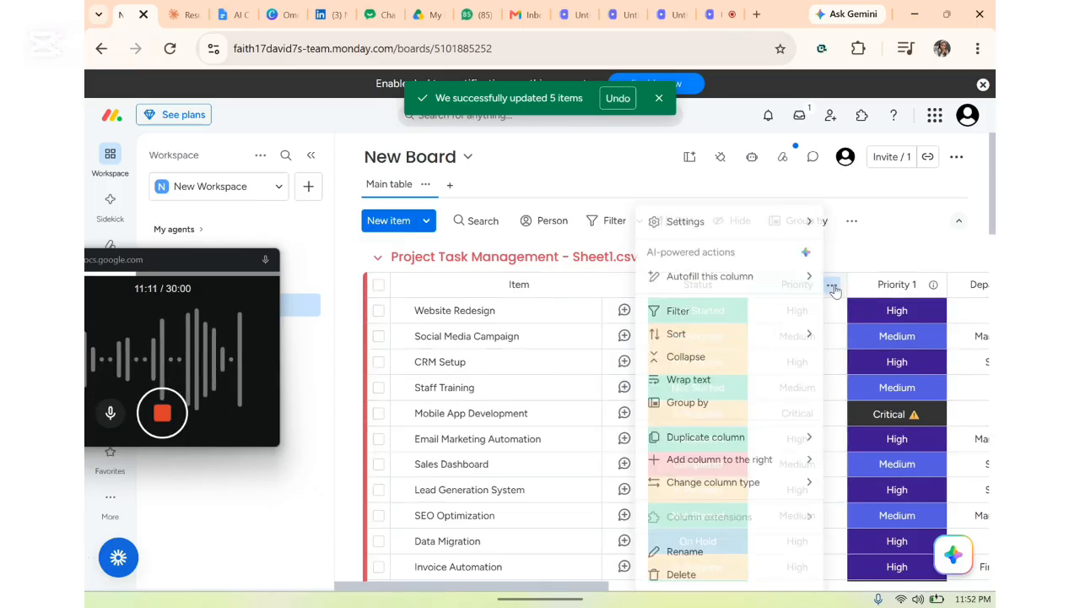
click(682, 576)
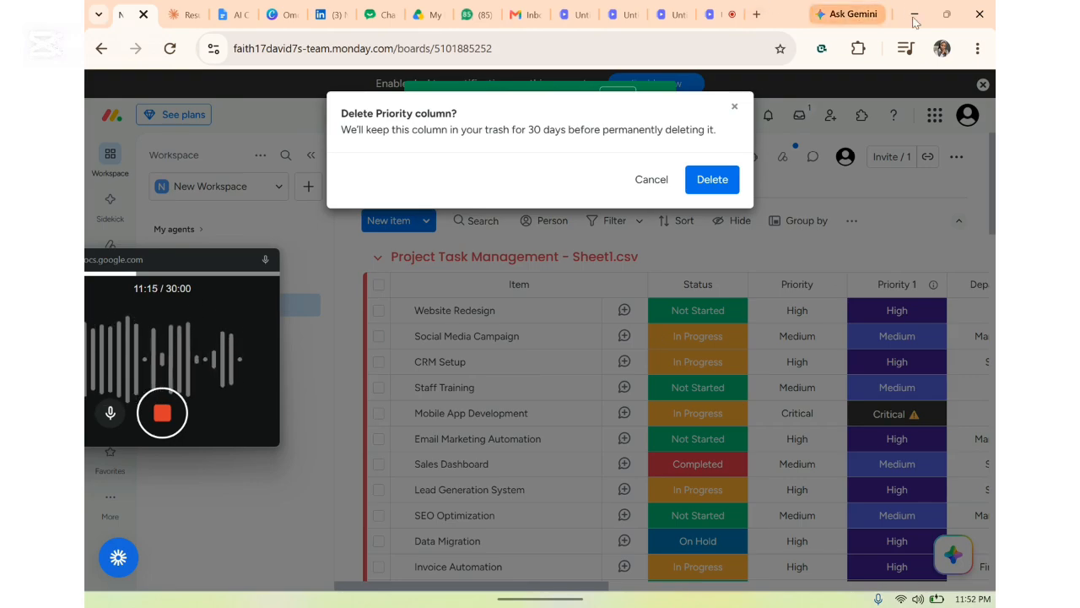
click(712, 180)
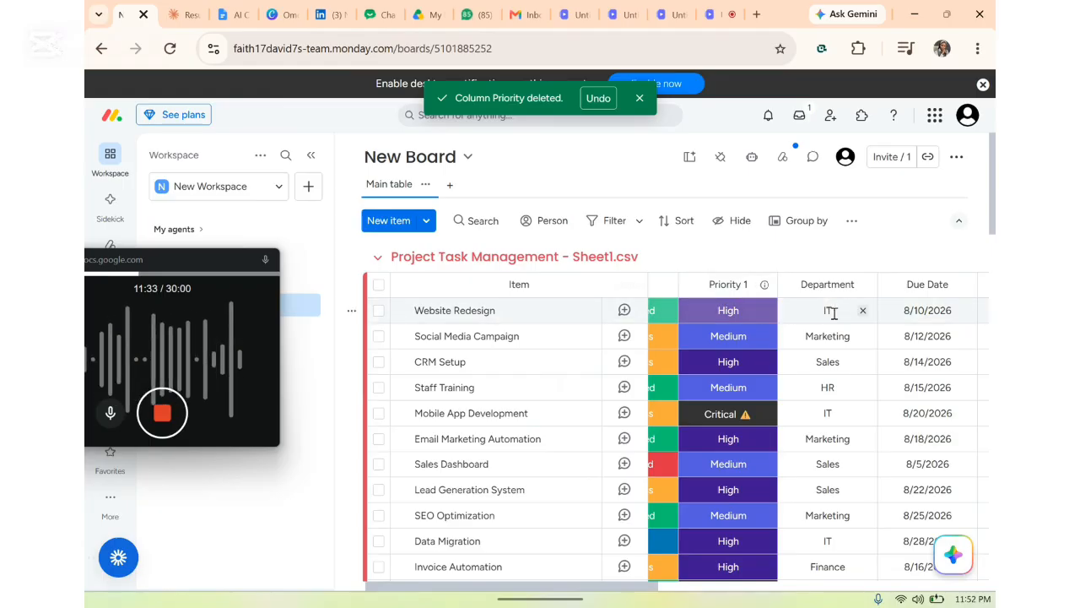
Step: Convert the Due Date column to the Date type and keep the new column in place of the old one
drag(650, 583, 722, 584)
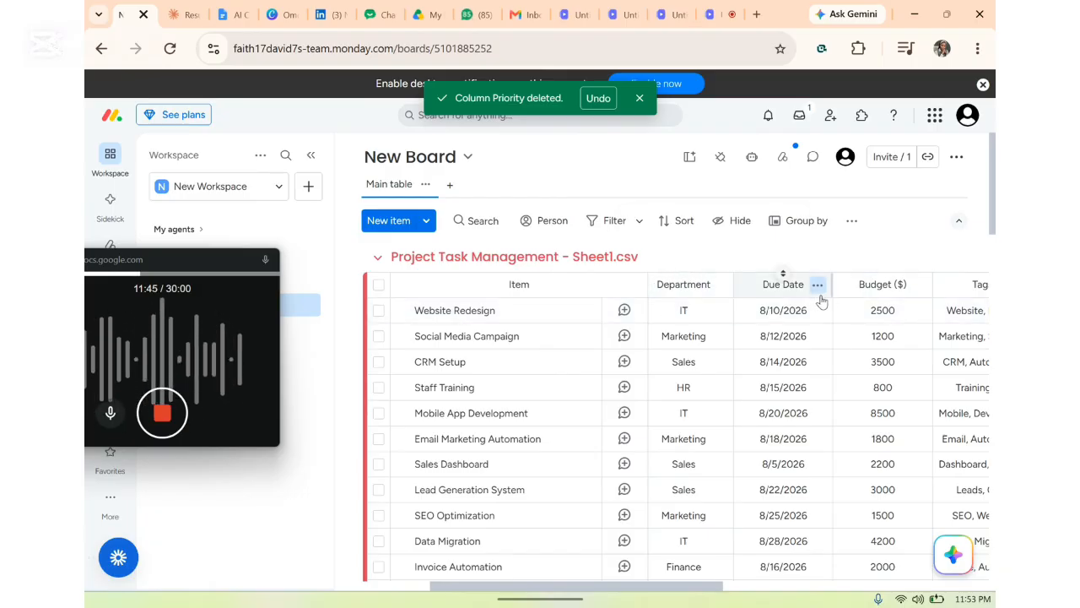
click(818, 287)
mouse_move(724, 486)
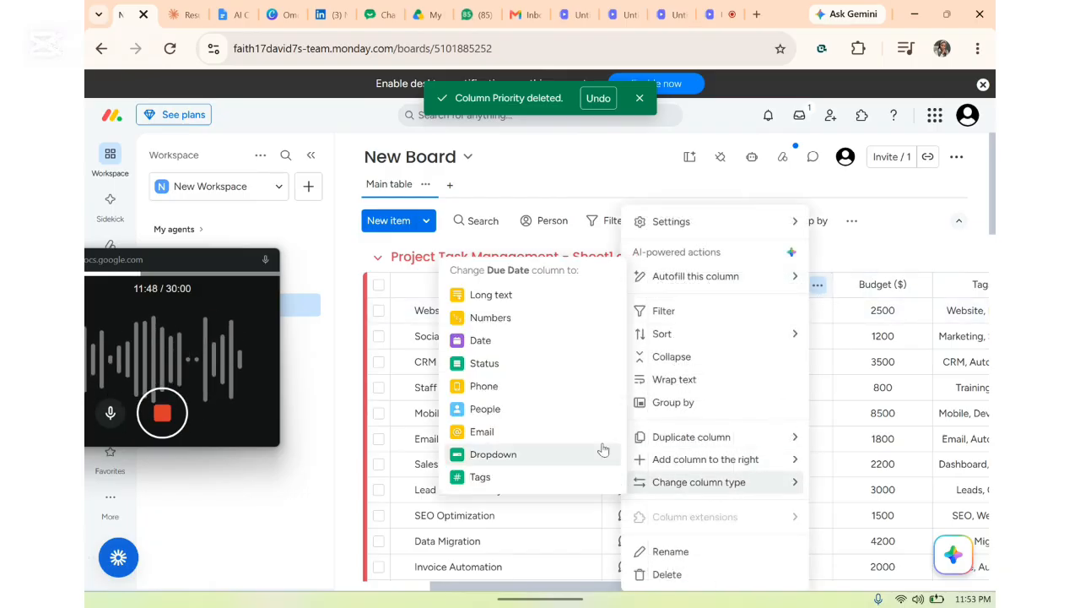
click(512, 346)
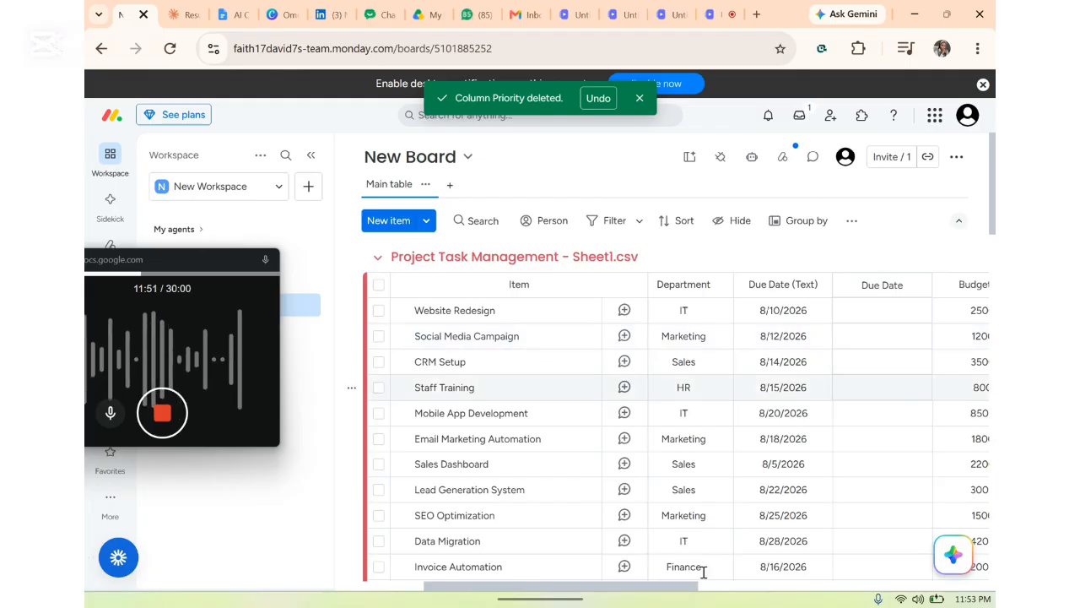
drag(695, 588, 700, 592)
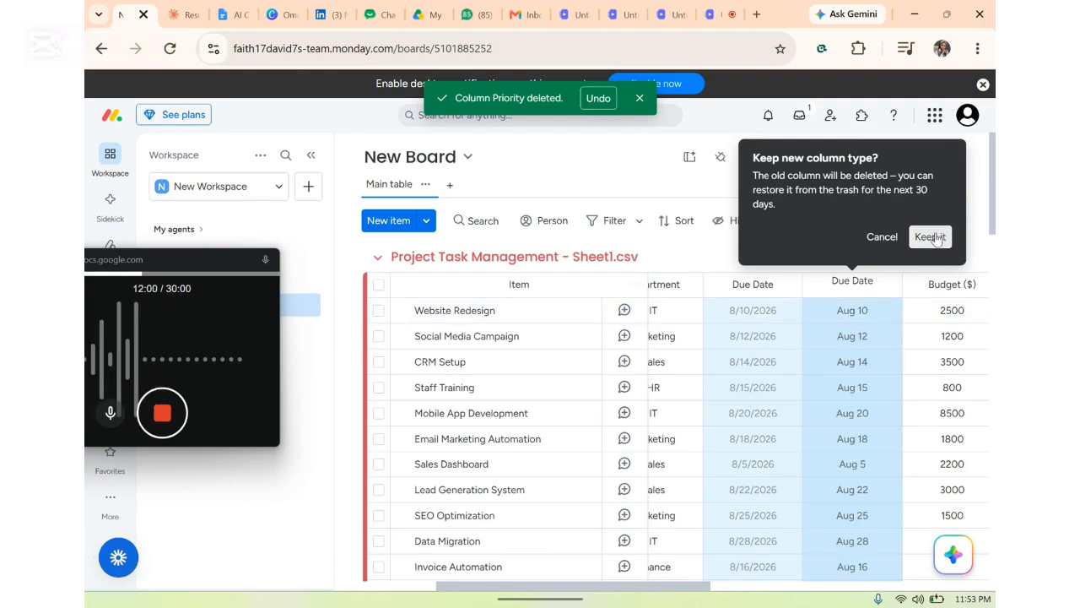
click(930, 237)
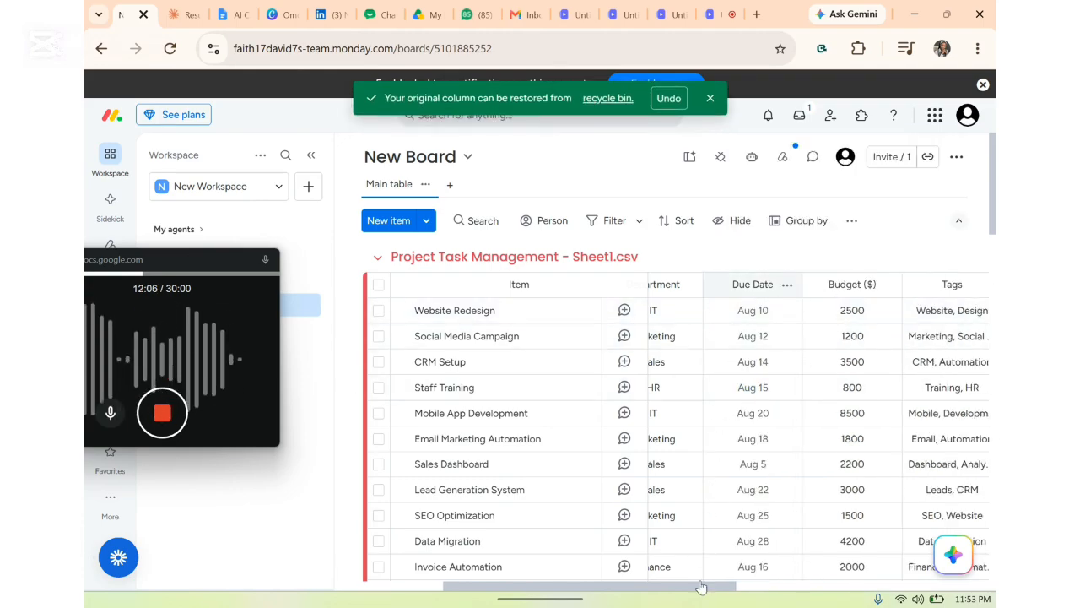
Step: Convert the Budget ($) column to the Numbers type and keep the new column in place of the old one
drag(701, 586, 736, 598)
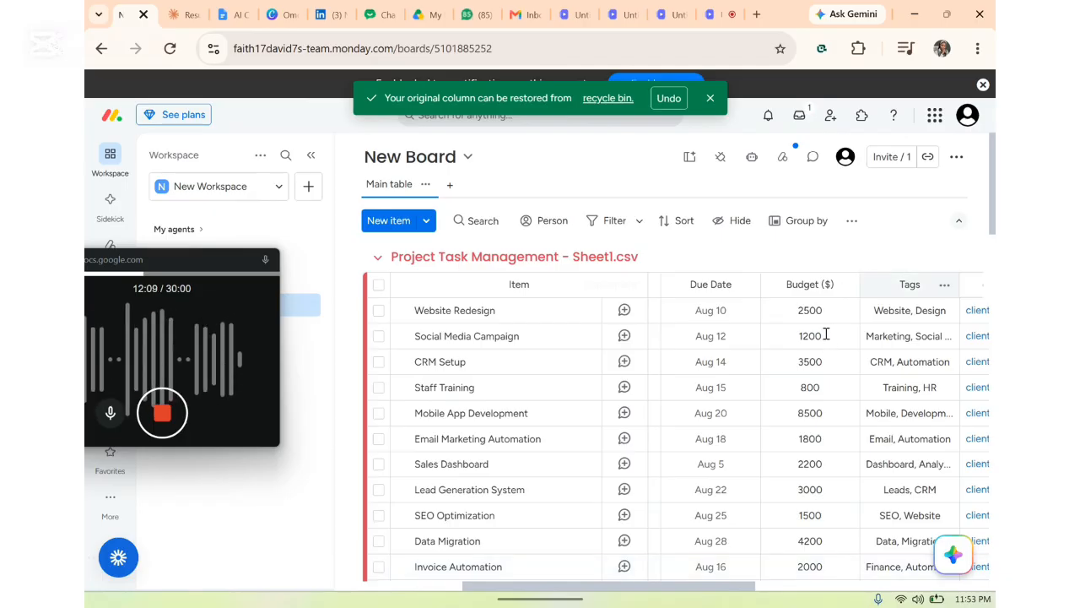
scroll(877, 346, down, 5)
scroll(816, 389, down, 10)
scroll(818, 380, up, 5)
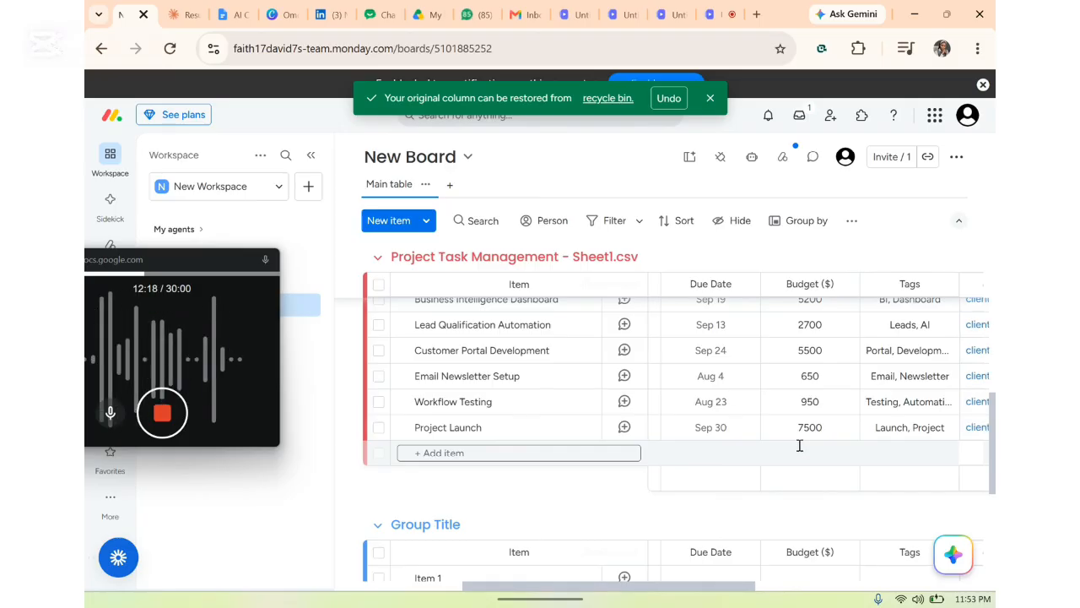
scroll(799, 422, up, 5)
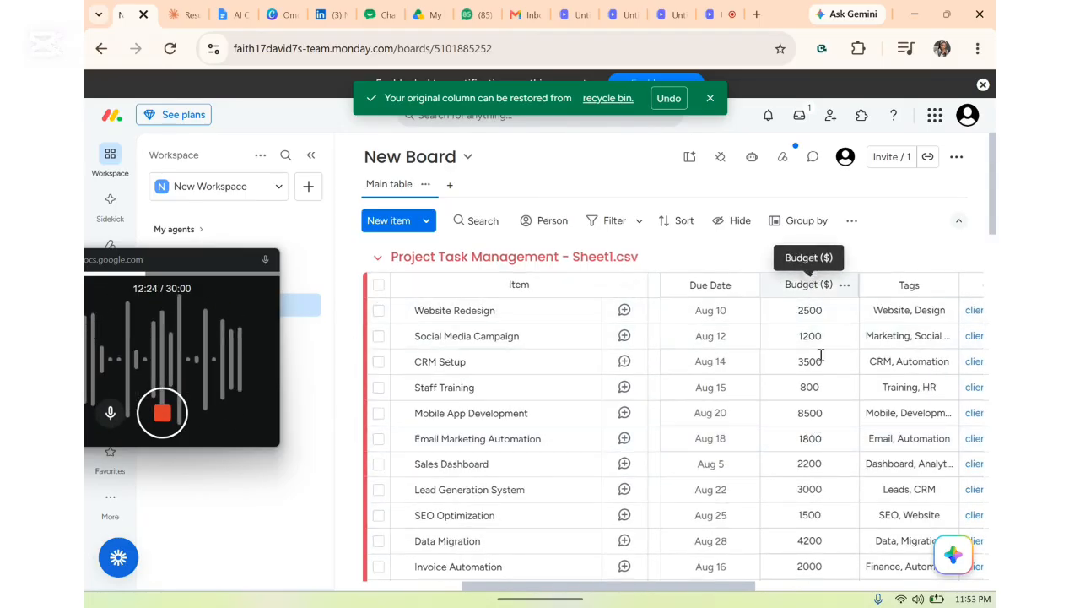
click(843, 291)
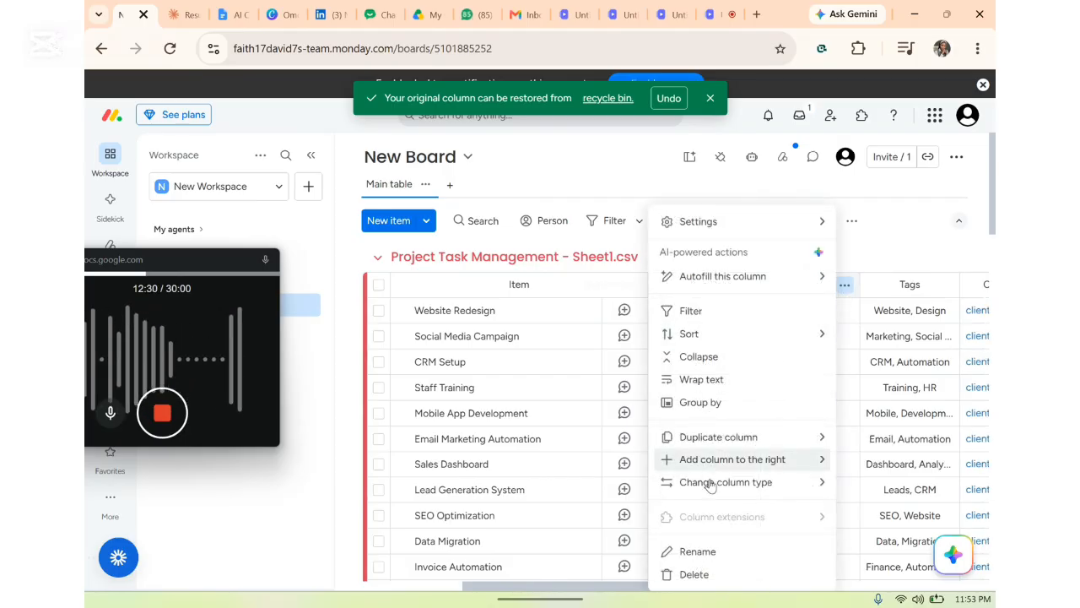
mouse_move(709, 483)
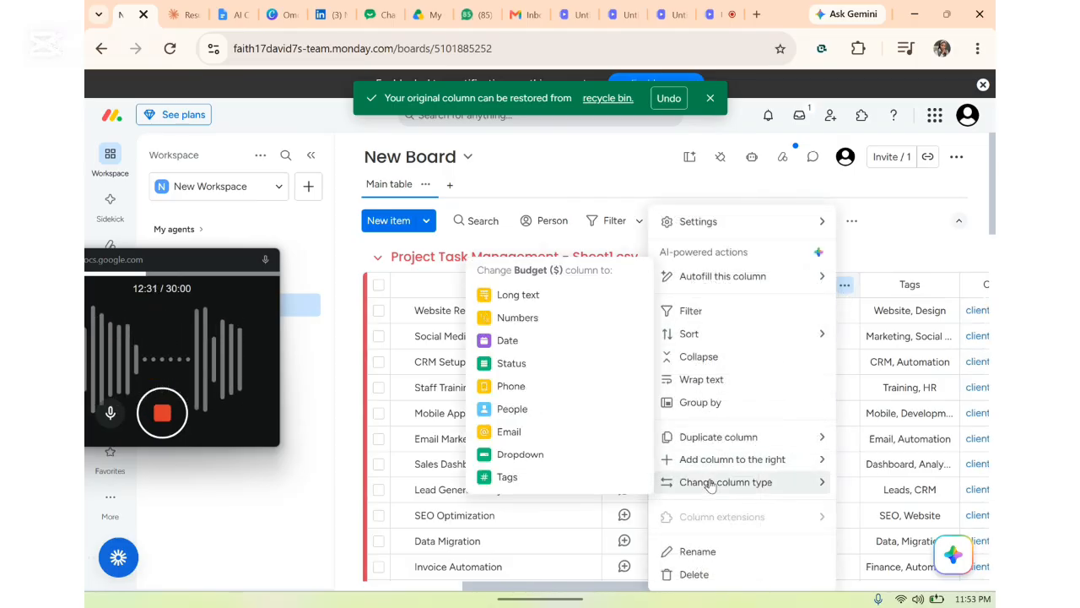
click(516, 317)
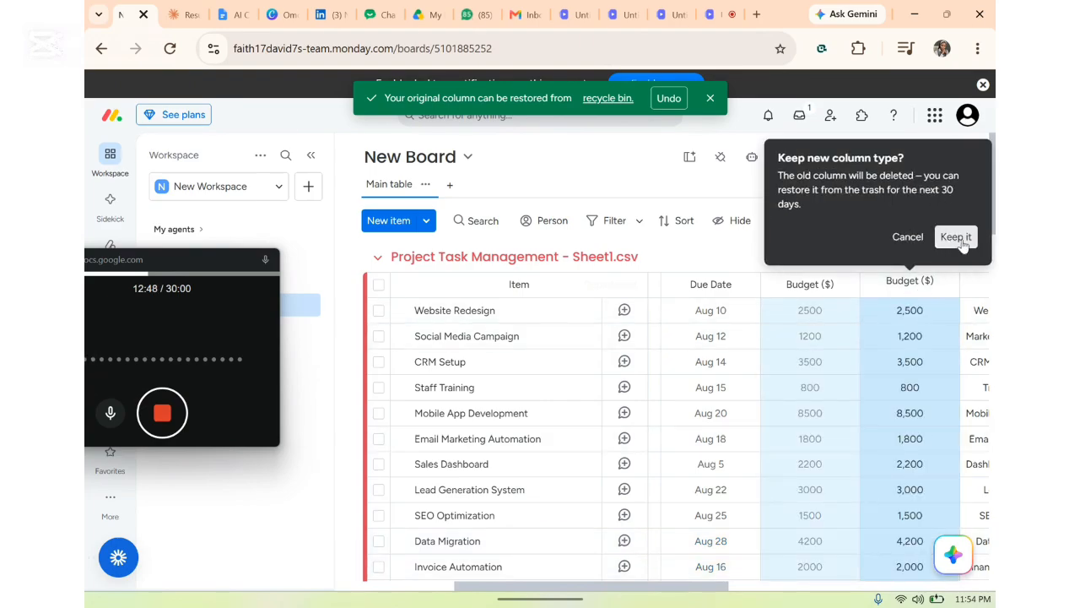
click(960, 240)
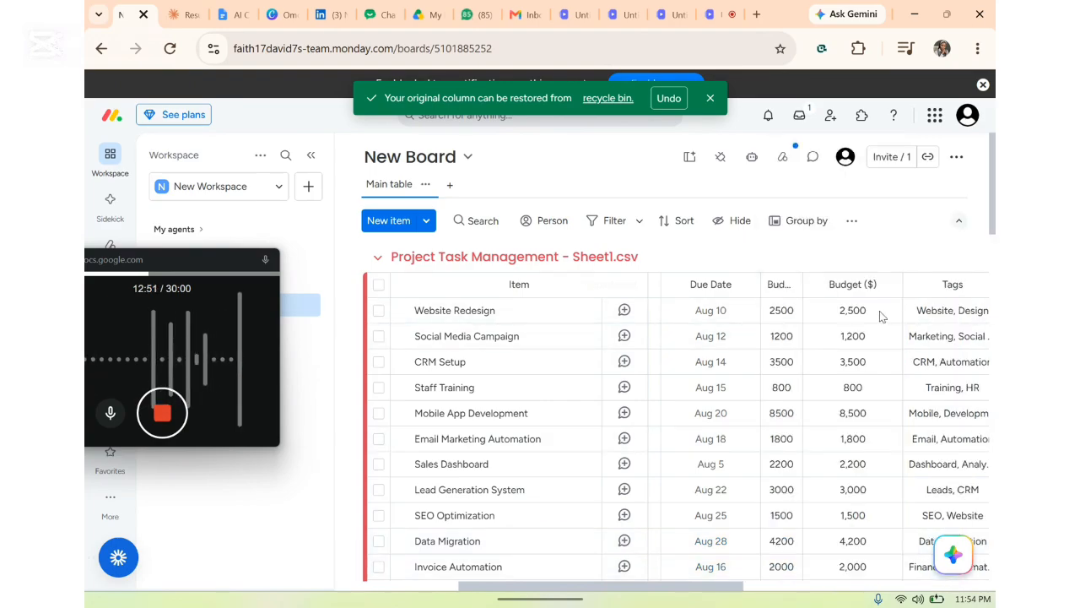
Step: Customize the Budget ($) numbers column to use $ as its unit
scroll(844, 346, down, 5)
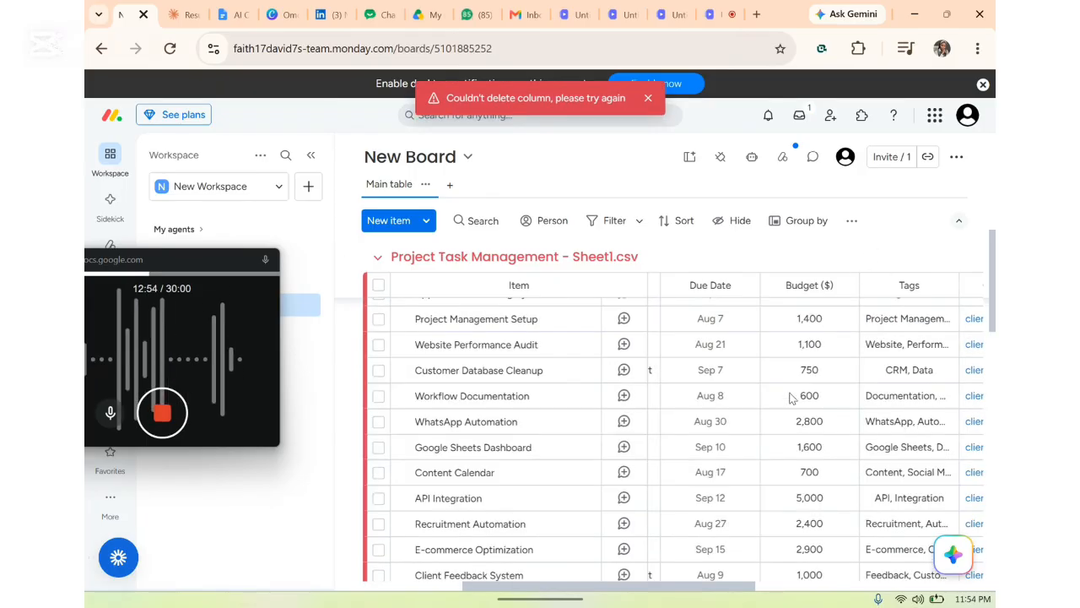
scroll(815, 437, down, 10)
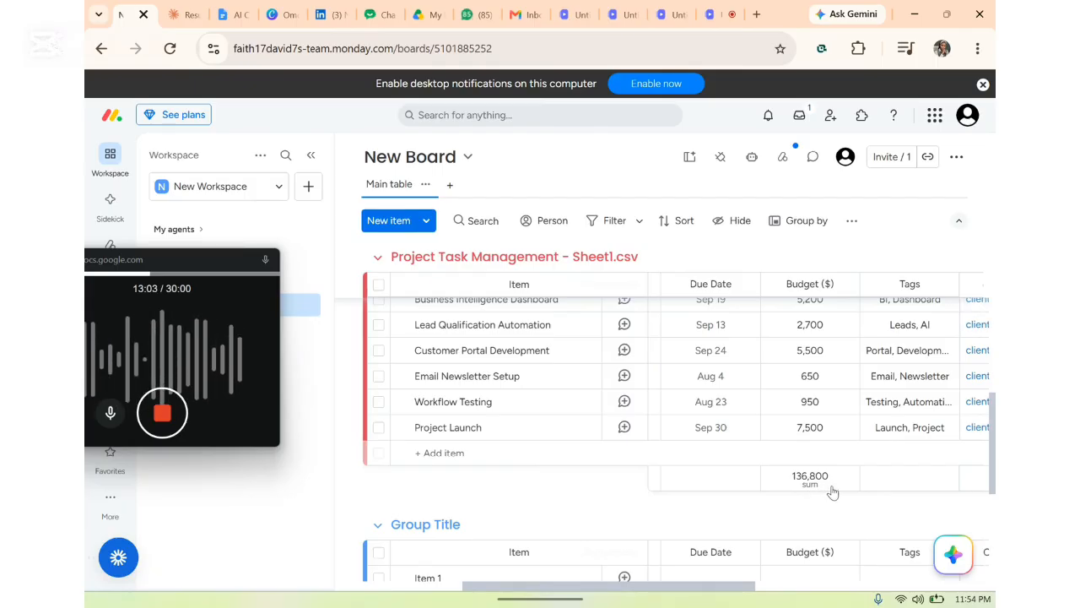
scroll(799, 403, up, 10)
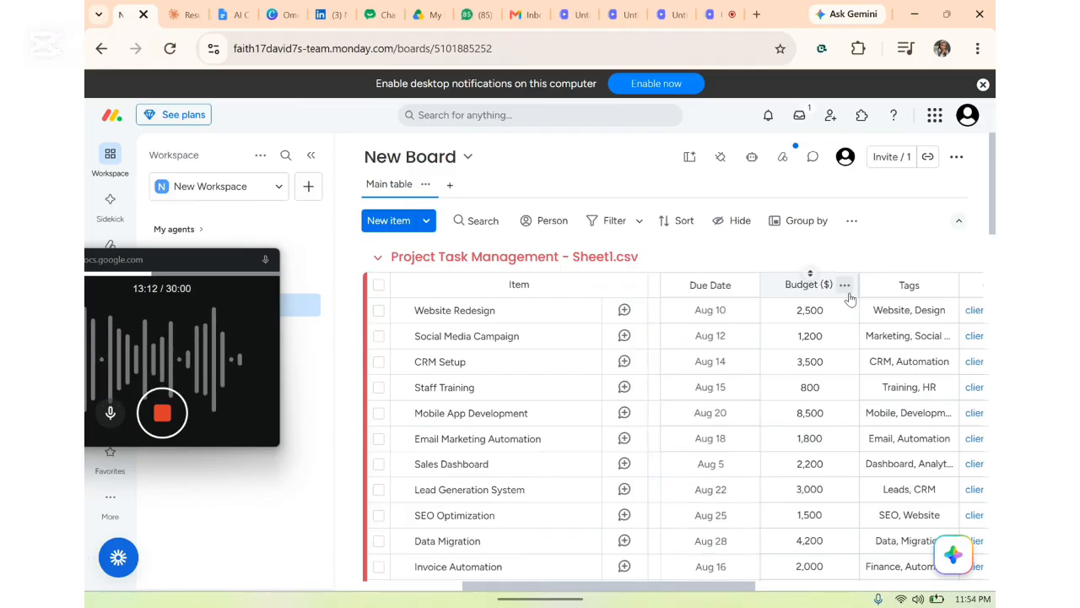
click(845, 286)
mouse_move(759, 248)
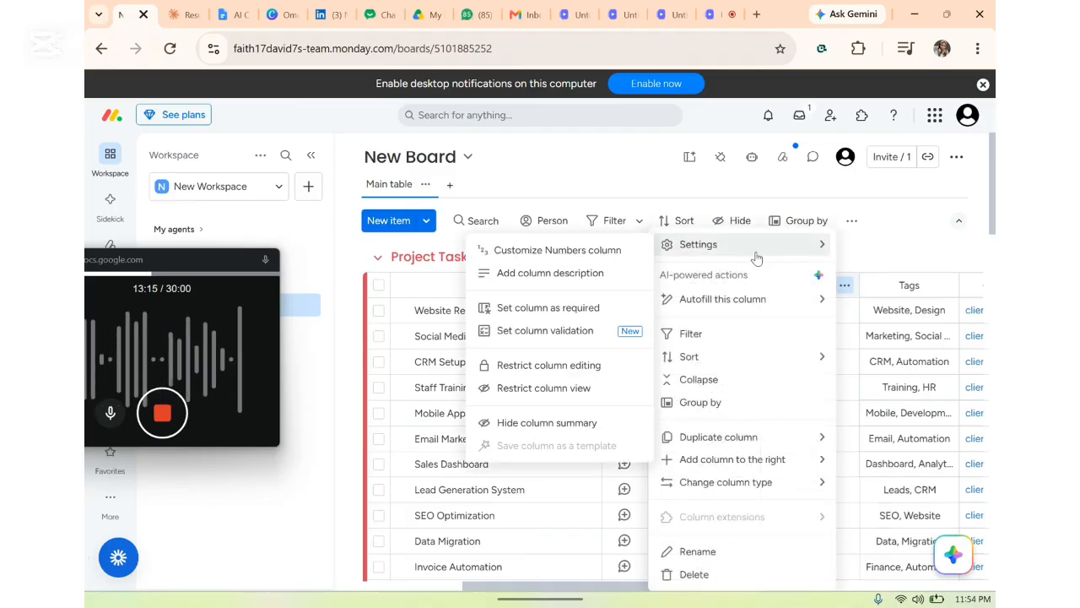
click(577, 251)
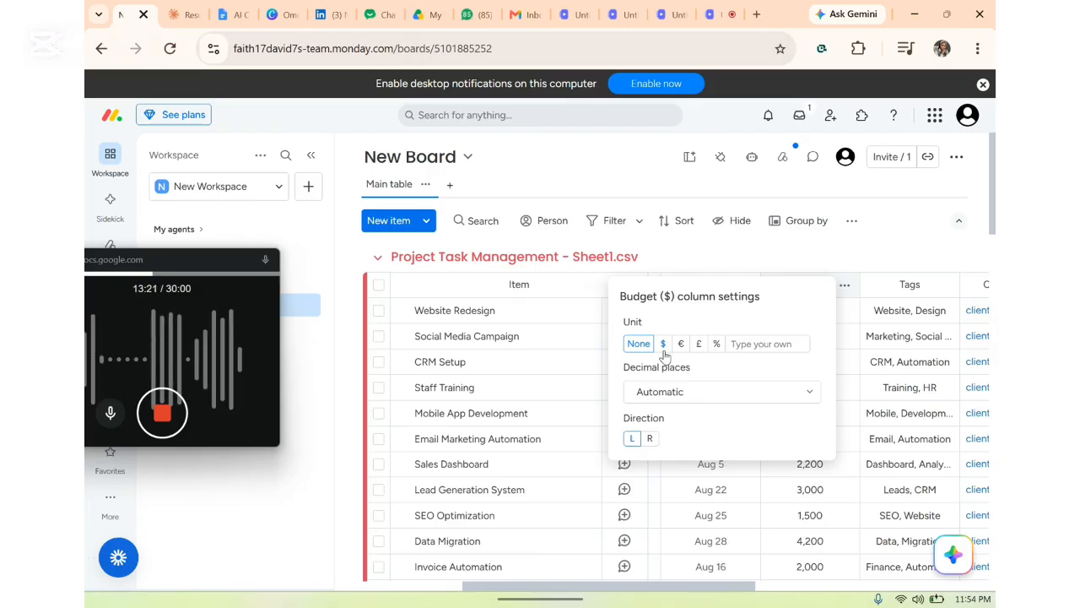
click(664, 345)
click(794, 248)
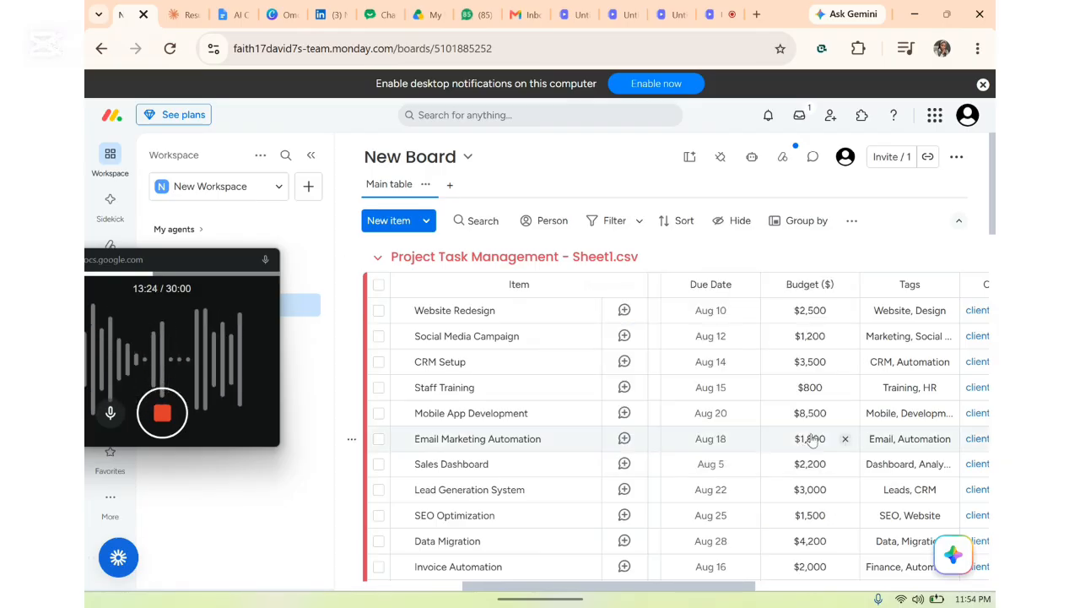
Step: Convert the Tags column to the Tags type and keep the new column in place of the old one
scroll(828, 418, down, 10)
scroll(827, 413, down, 8)
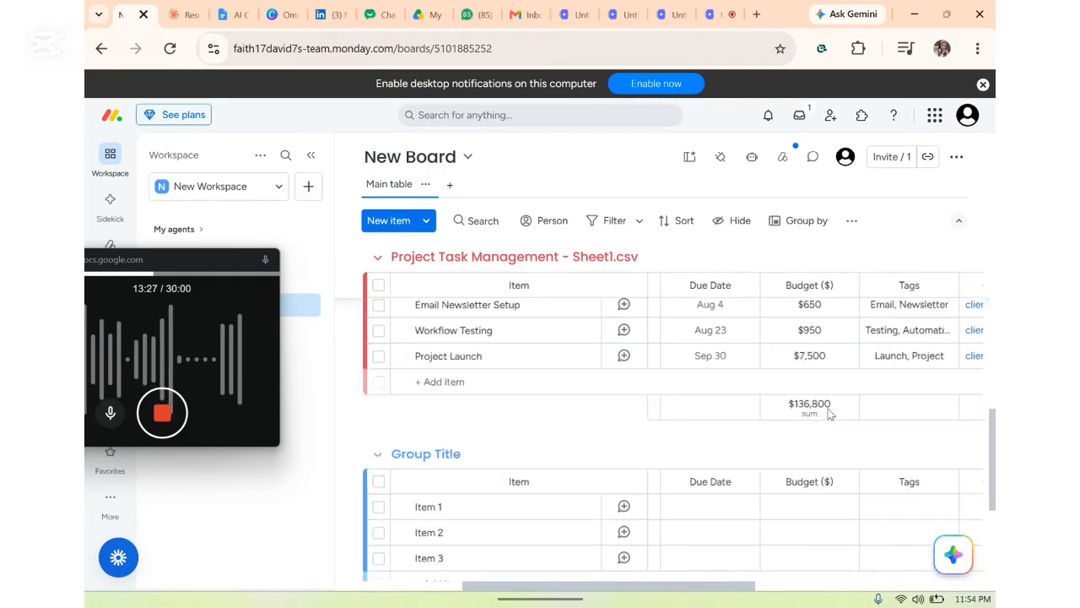
scroll(825, 359, up, 15)
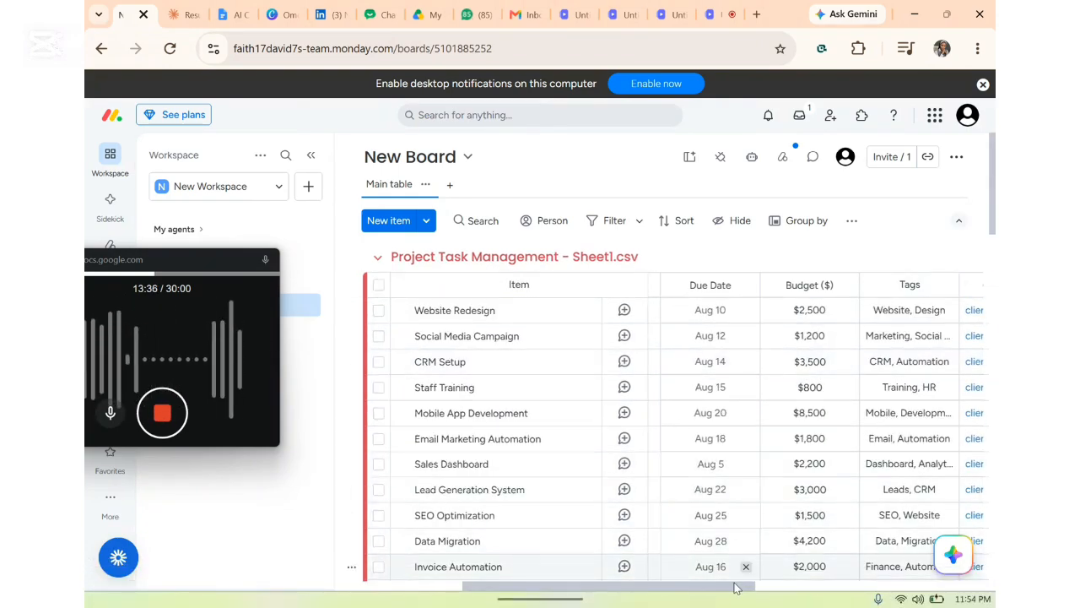
drag(737, 585, 803, 586)
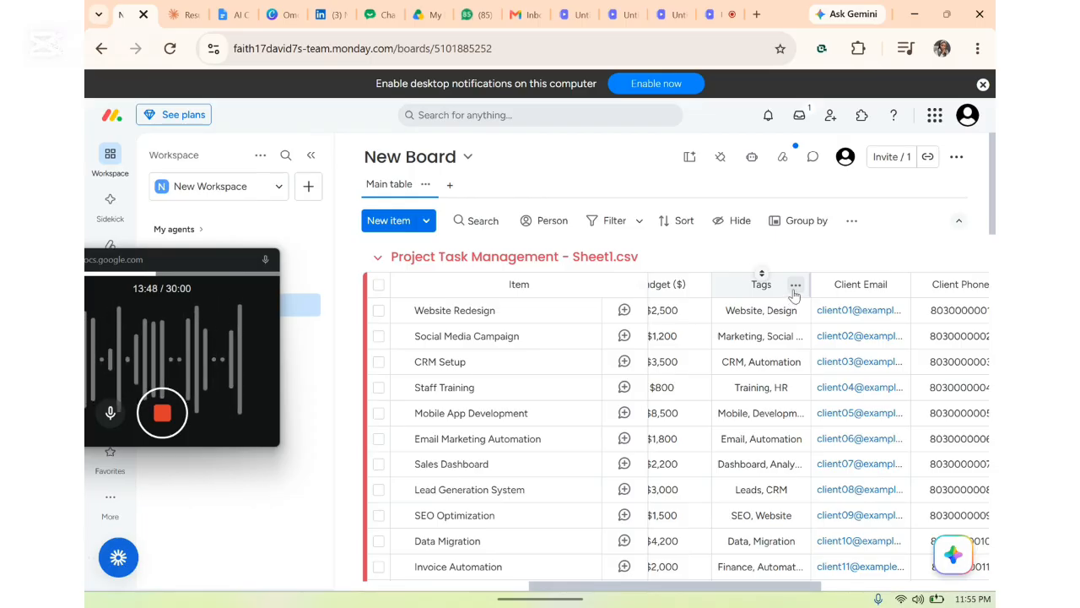
click(794, 288)
mouse_move(863, 483)
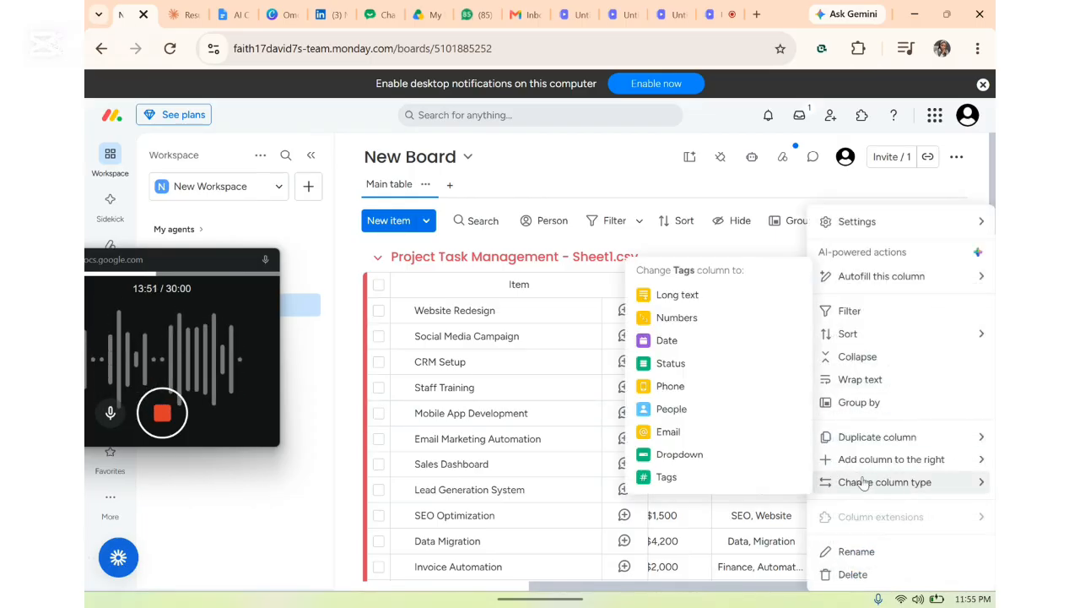
click(679, 480)
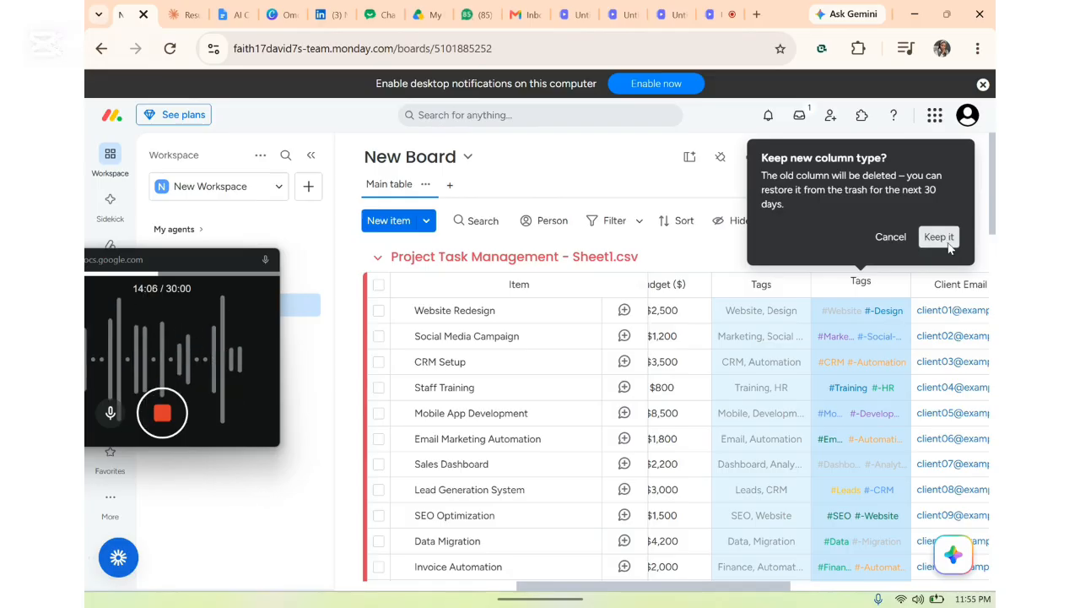
click(950, 245)
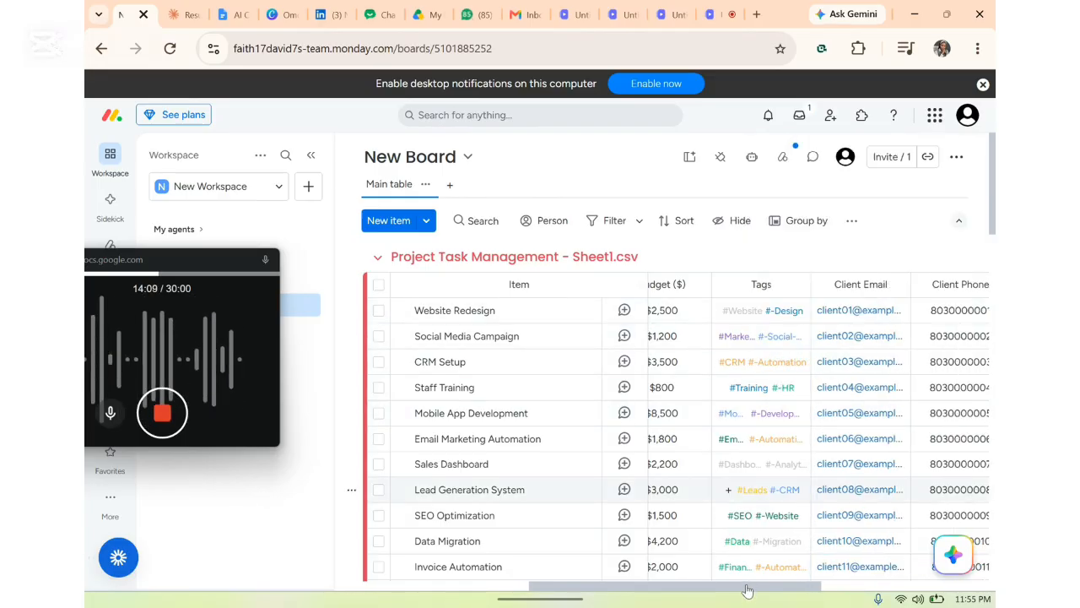
Step: Convert the Client Phone column to the Phone type and keep the new column in place of the old one
drag(780, 592, 875, 597)
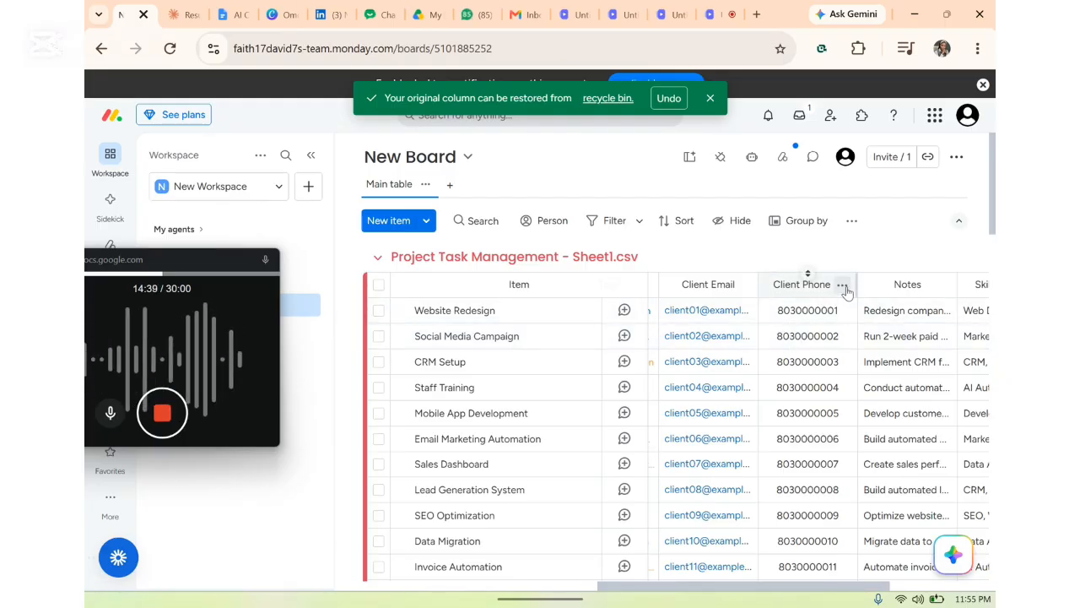
click(844, 286)
mouse_move(741, 496)
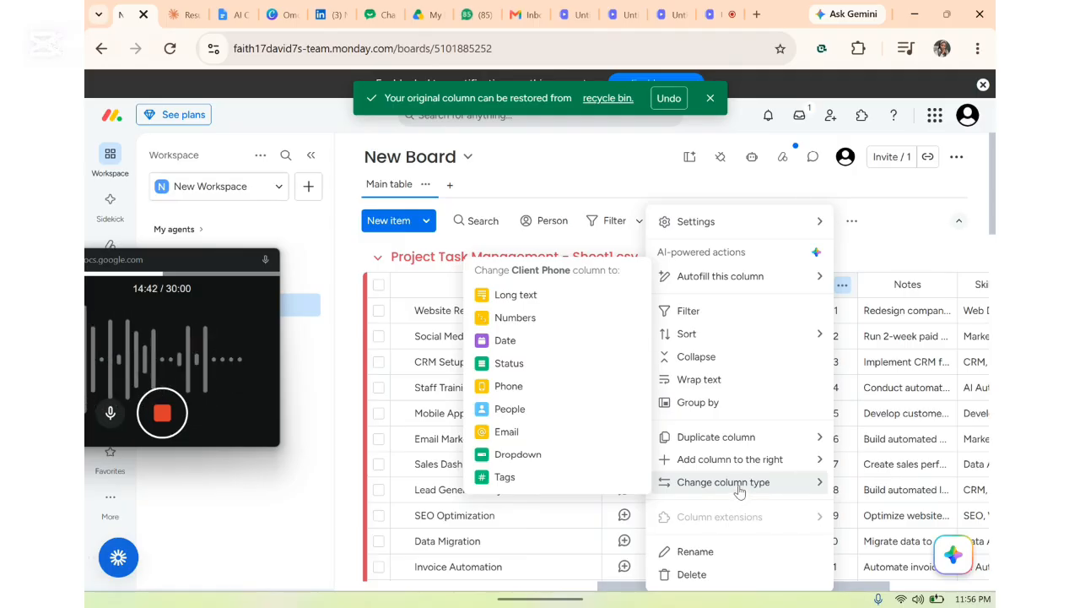
click(500, 388)
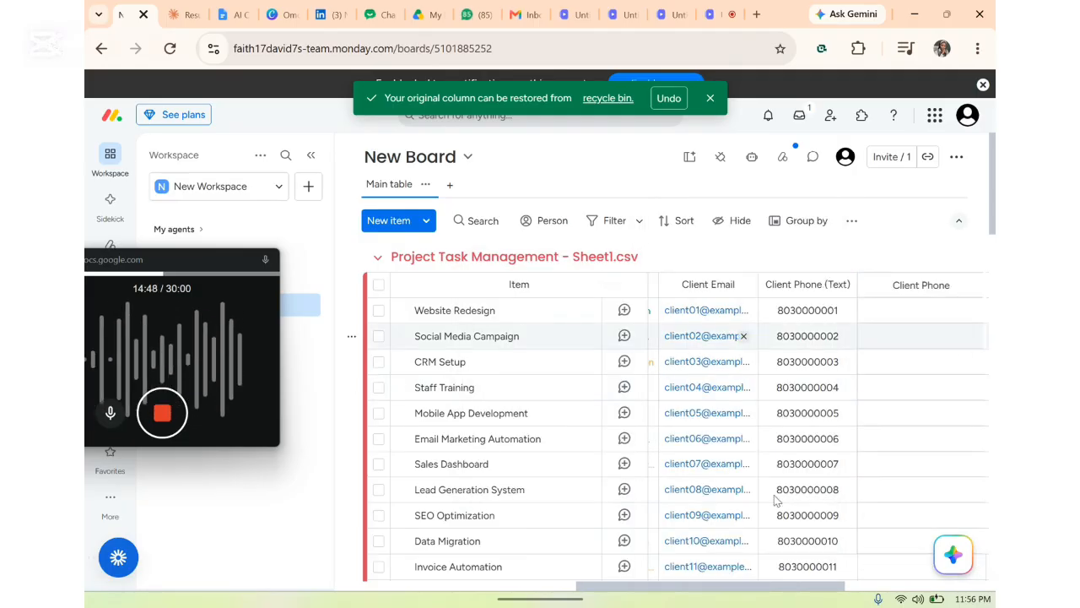
drag(736, 592, 746, 589)
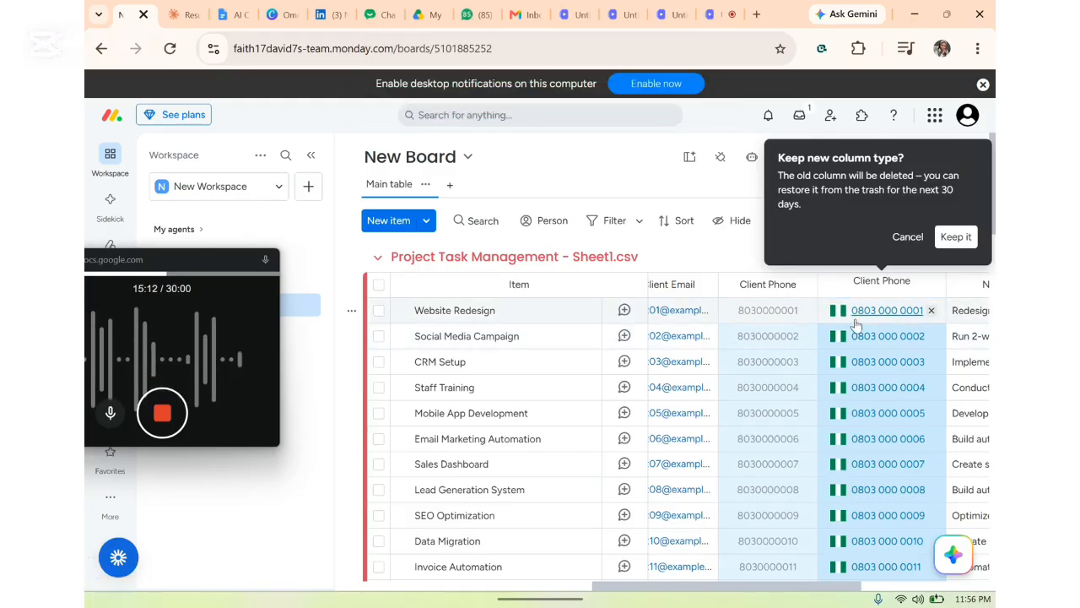
click(962, 242)
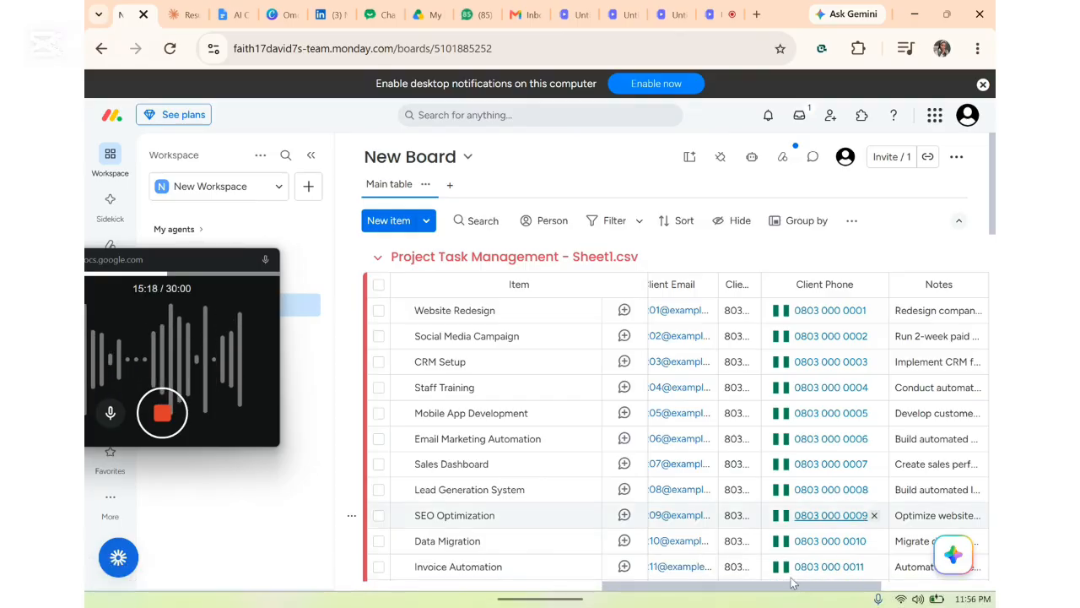
Step: Convert the Notes column to the Long text type and keep the new column in place of the old one
drag(793, 589, 828, 563)
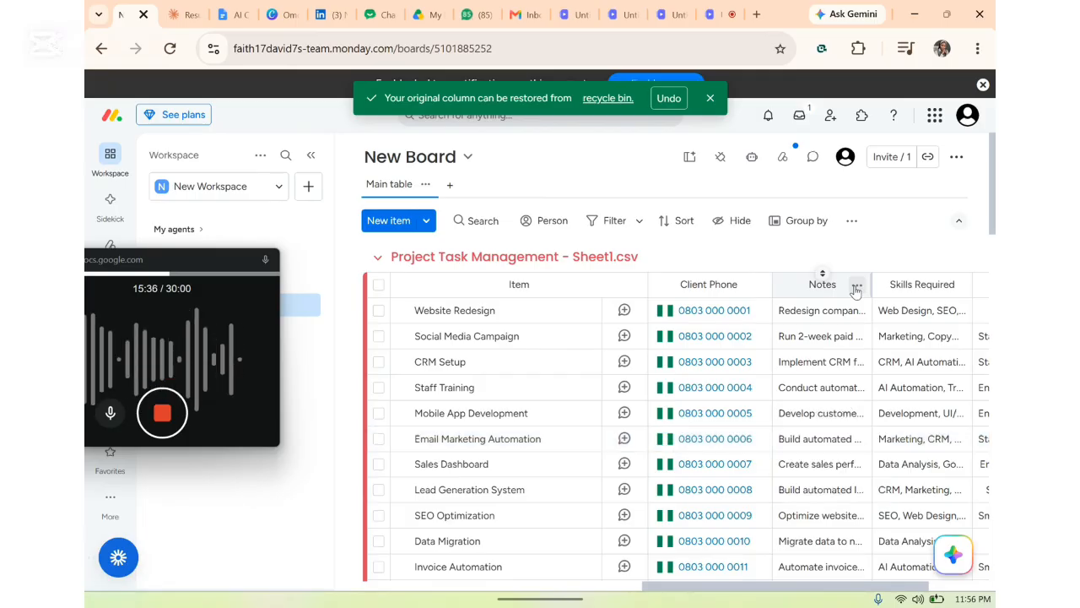
click(856, 285)
mouse_move(773, 482)
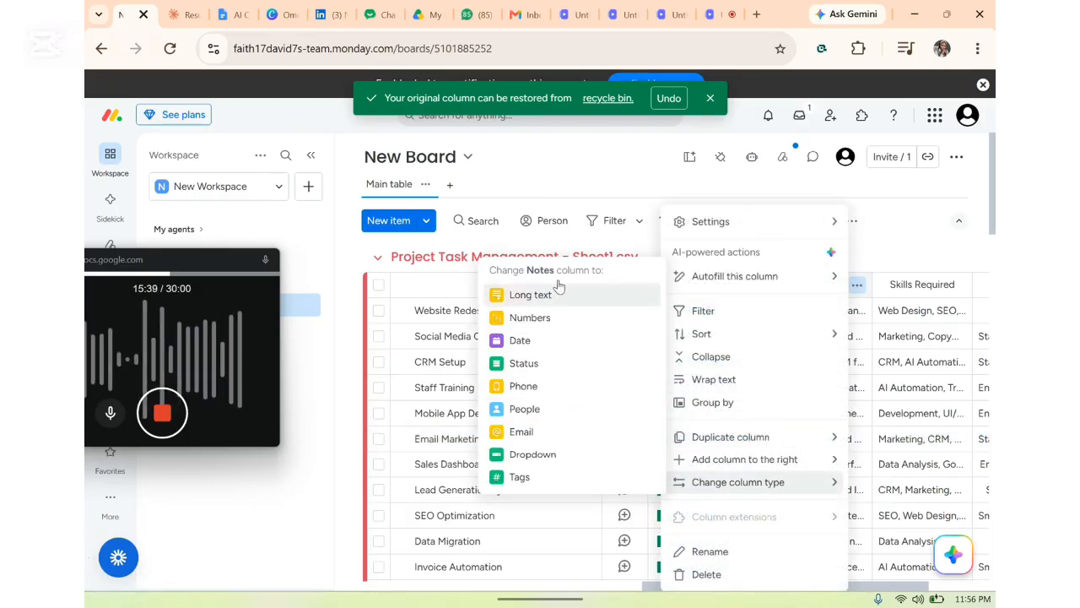
click(530, 294)
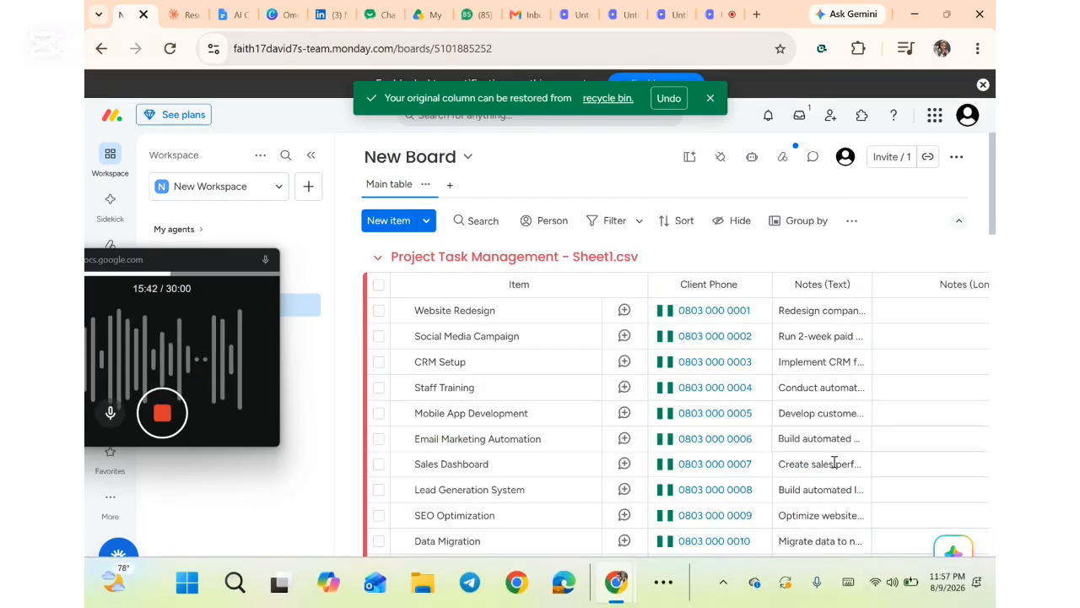
drag(810, 589, 856, 588)
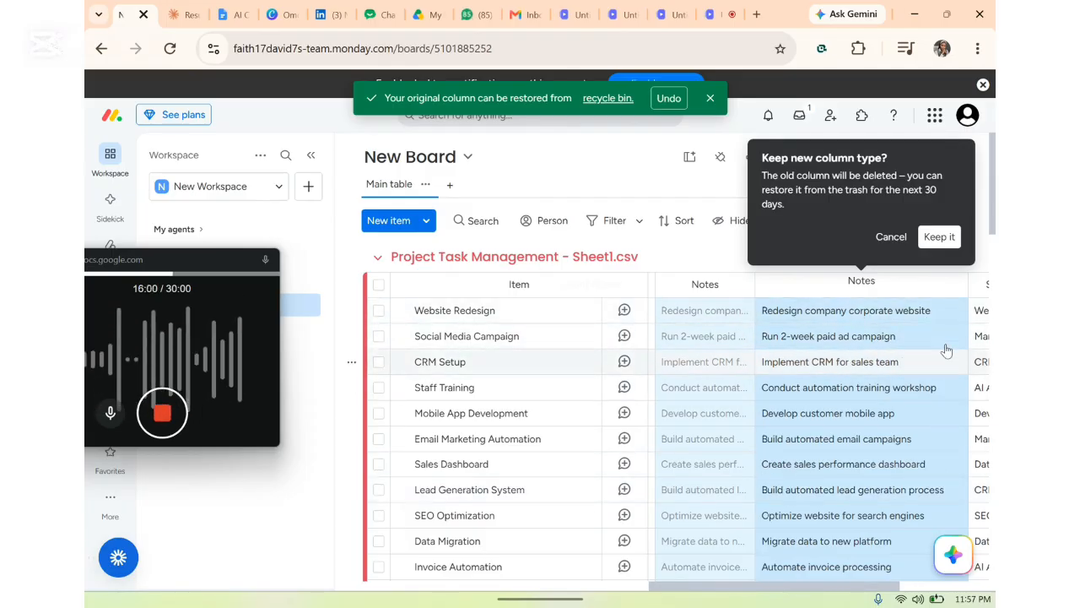
click(940, 237)
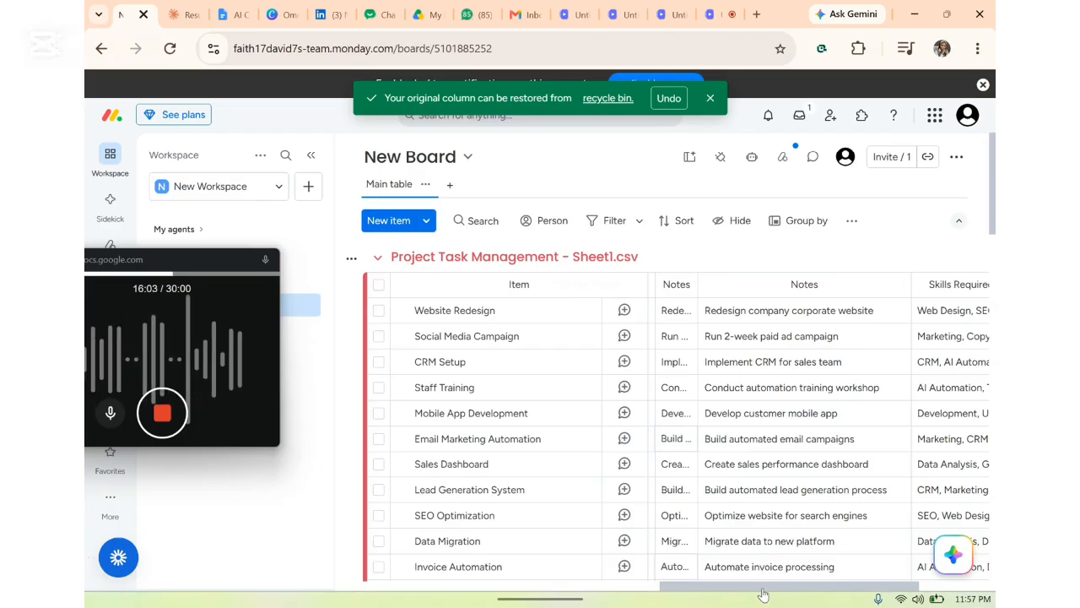
Step: Convert the Skills Required column to the Dropdown type and keep the new column in place of the old one
drag(763, 586, 870, 585)
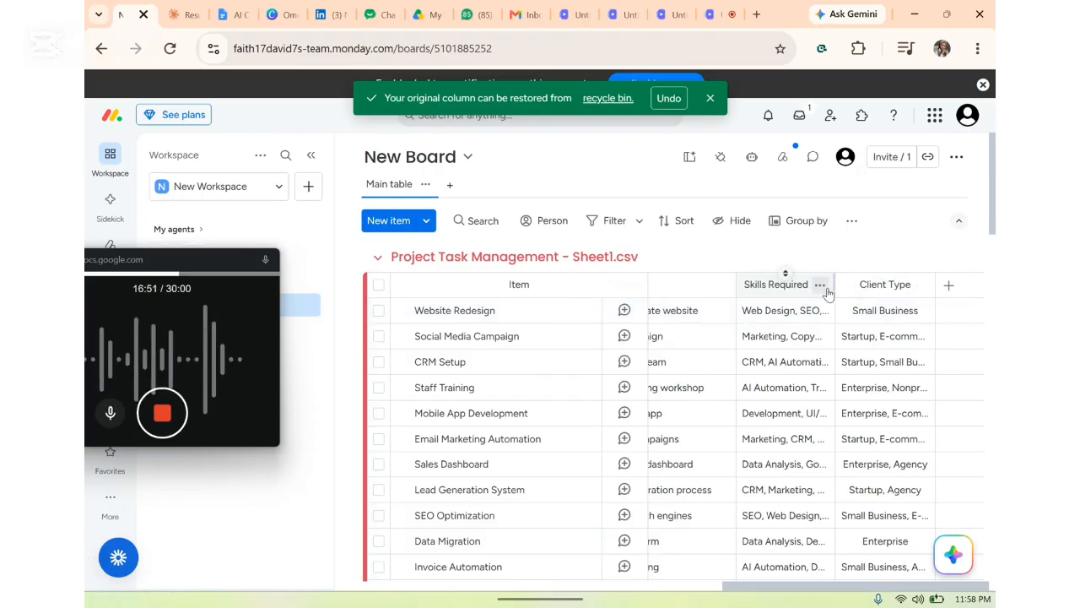
click(820, 287)
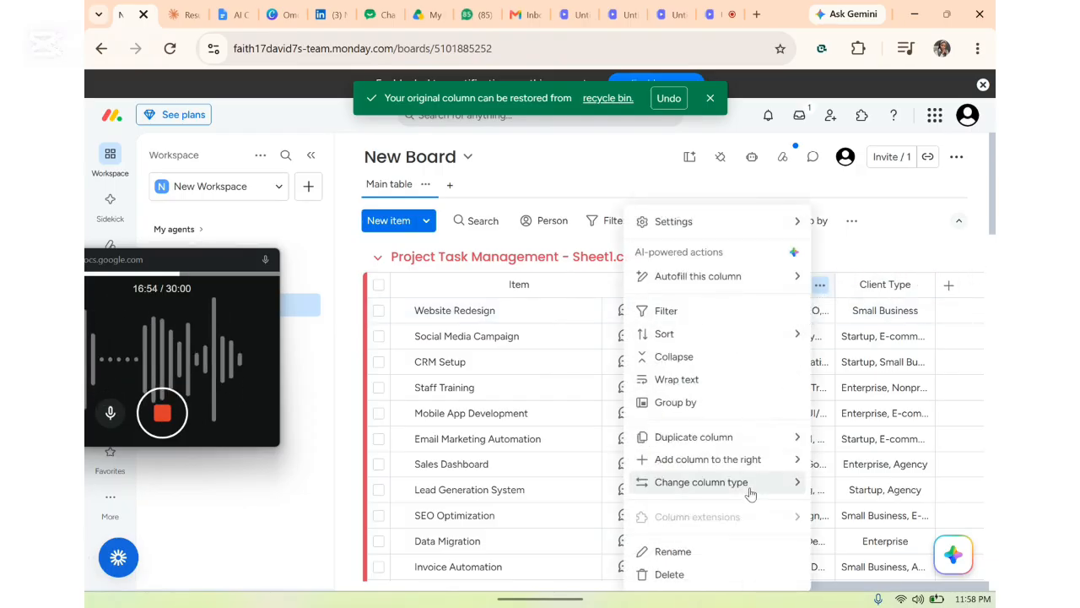
mouse_move(742, 485)
click(530, 456)
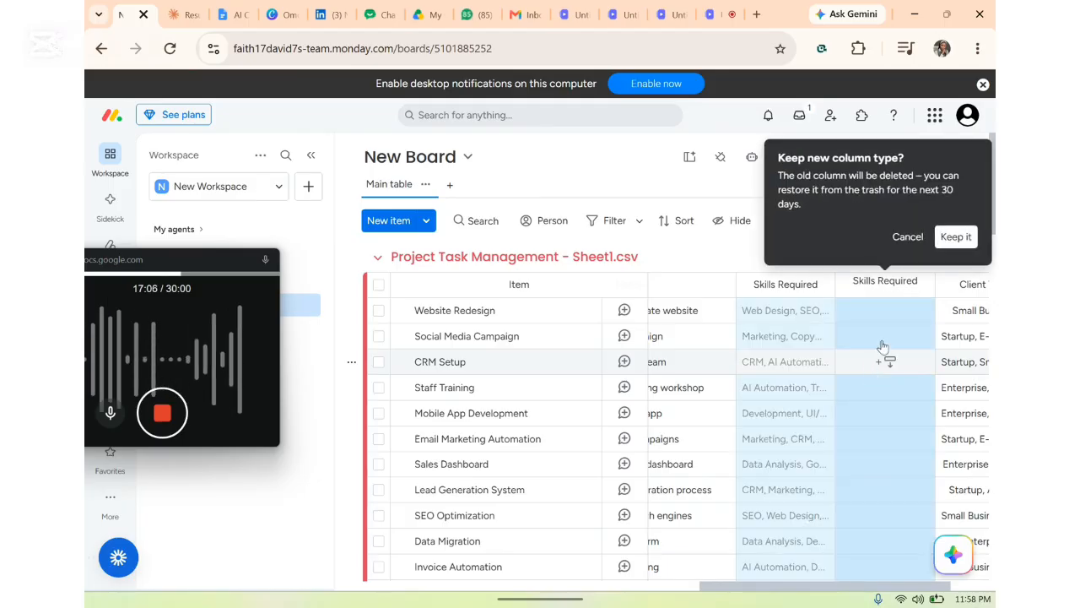
click(956, 237)
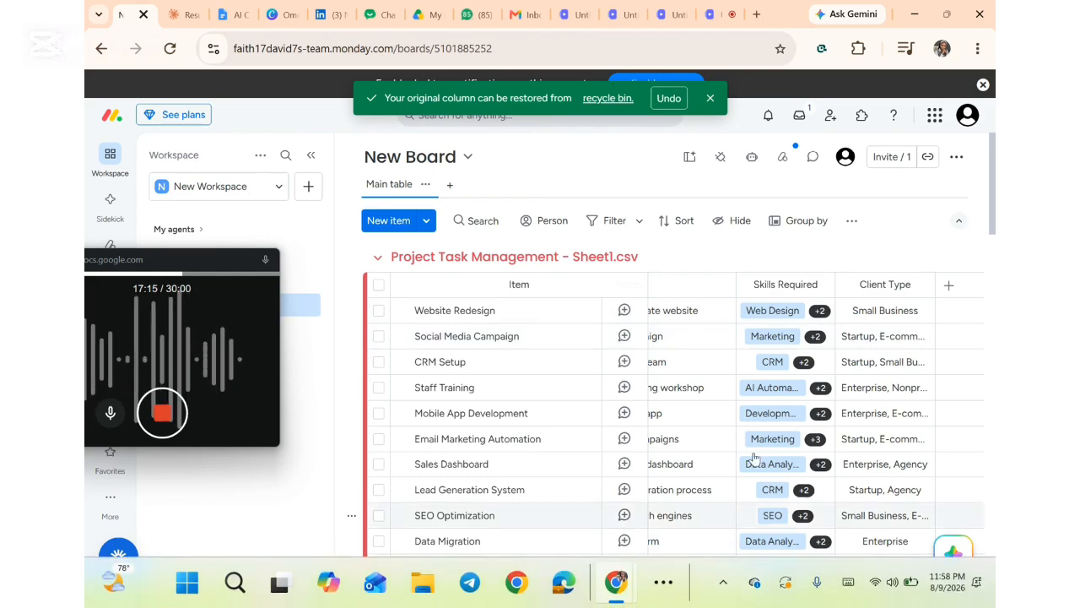
drag(801, 588, 397, 549)
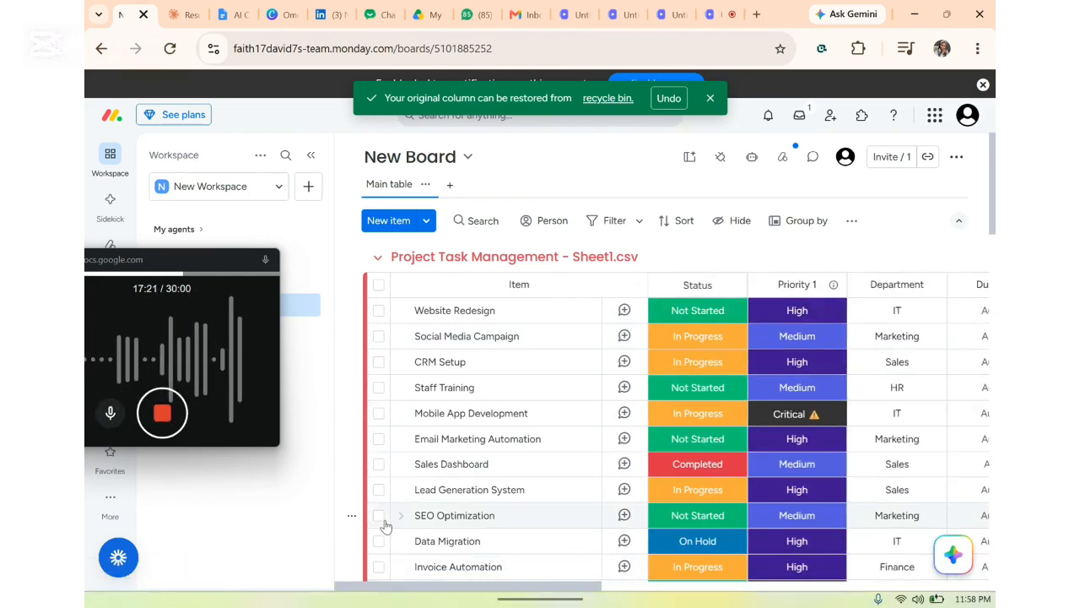